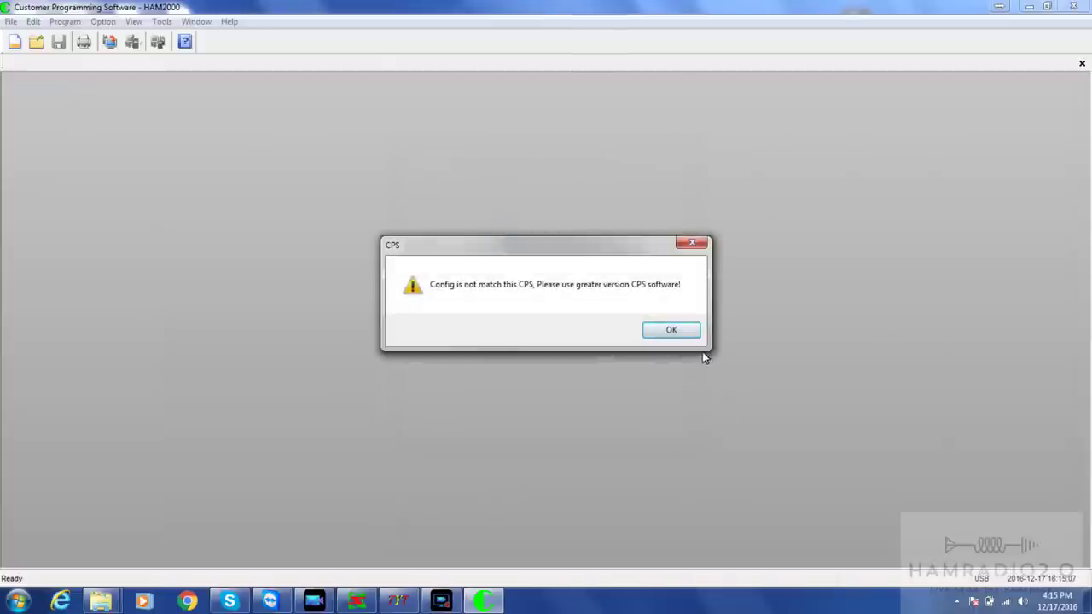
# Try to open the archive file CS750 Complete DFW 20150703.rdb, dismissing the version mismatch warnings.
pyautogui.click(670, 332)
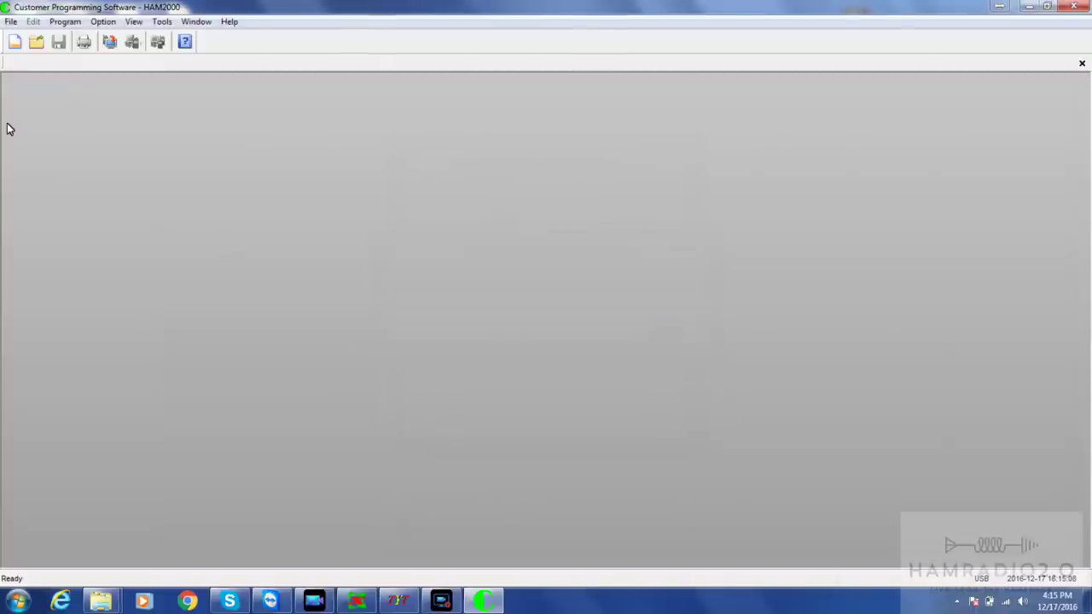
pyautogui.click(36, 42)
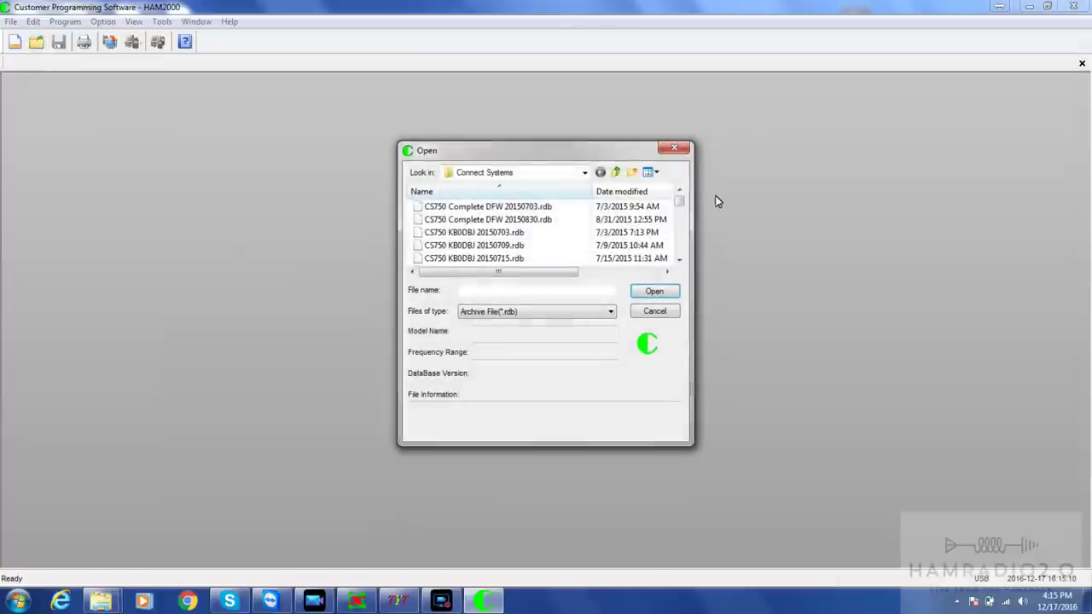
pyautogui.doubleClick(439, 207)
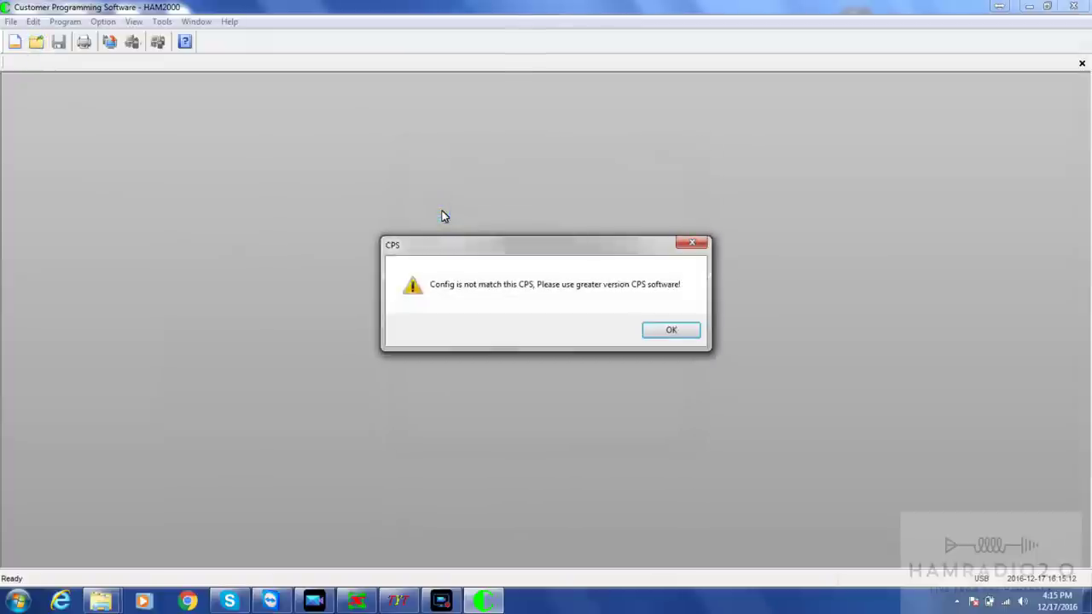
pyautogui.press('Return')
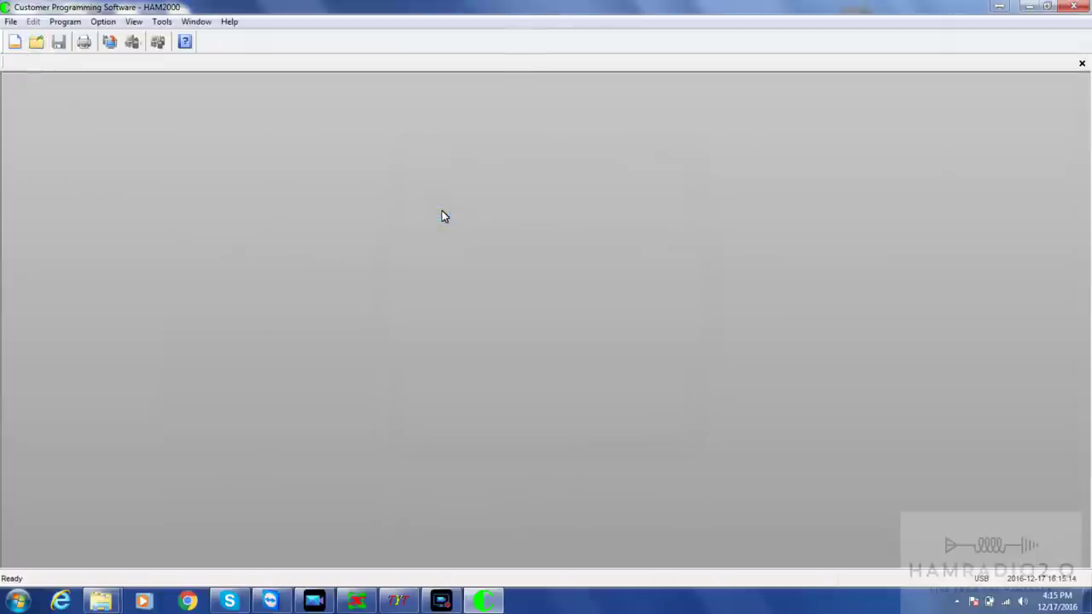
# Create a new archive file for the MOBILE CS800 [400-470 MHz] model.
pyautogui.click(14, 41)
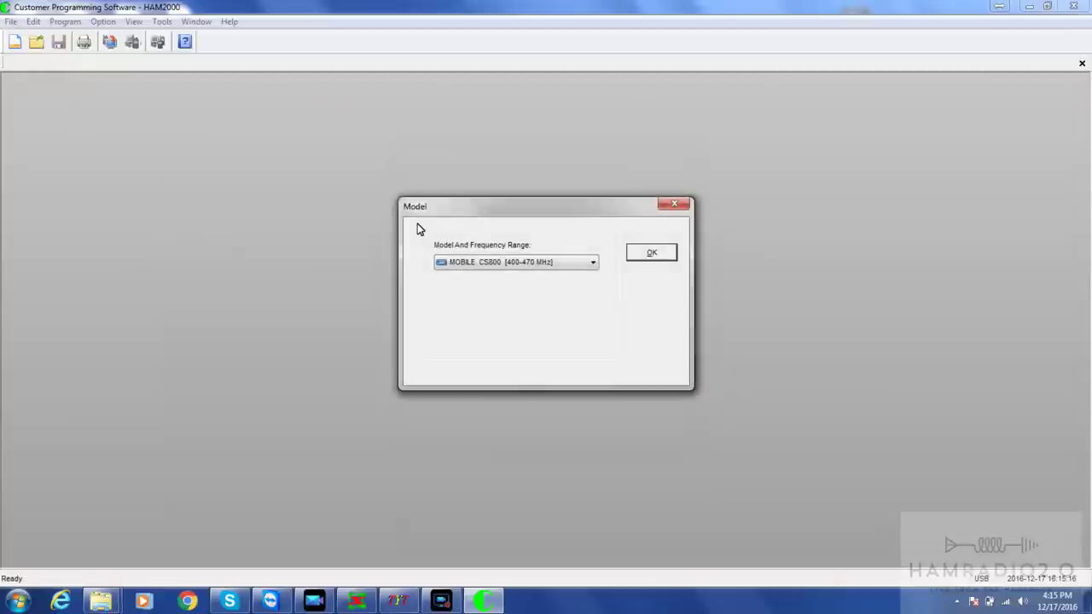
pyautogui.click(646, 253)
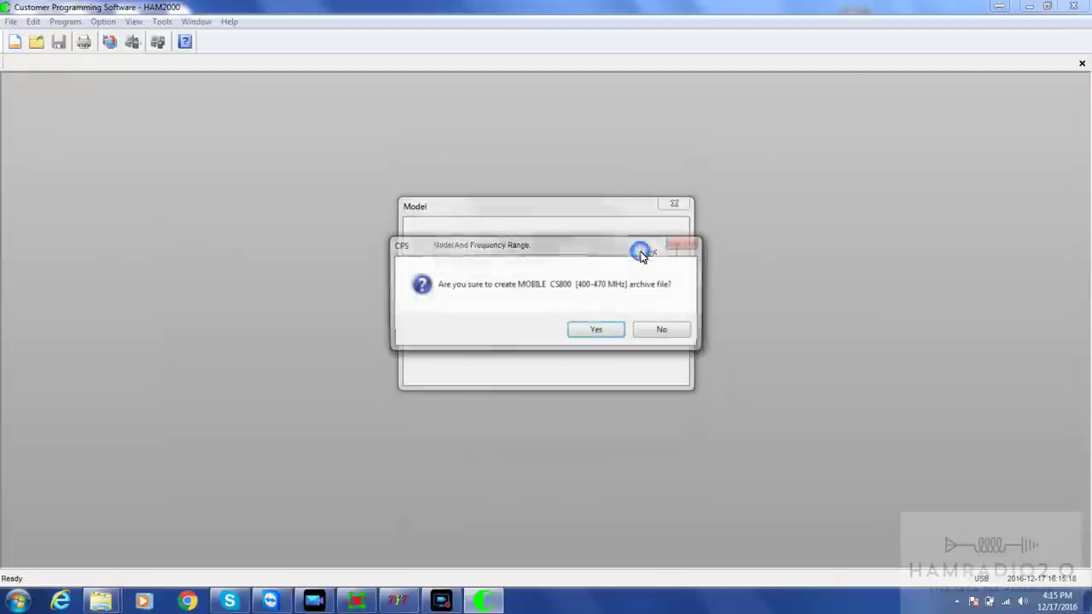
pyautogui.click(602, 329)
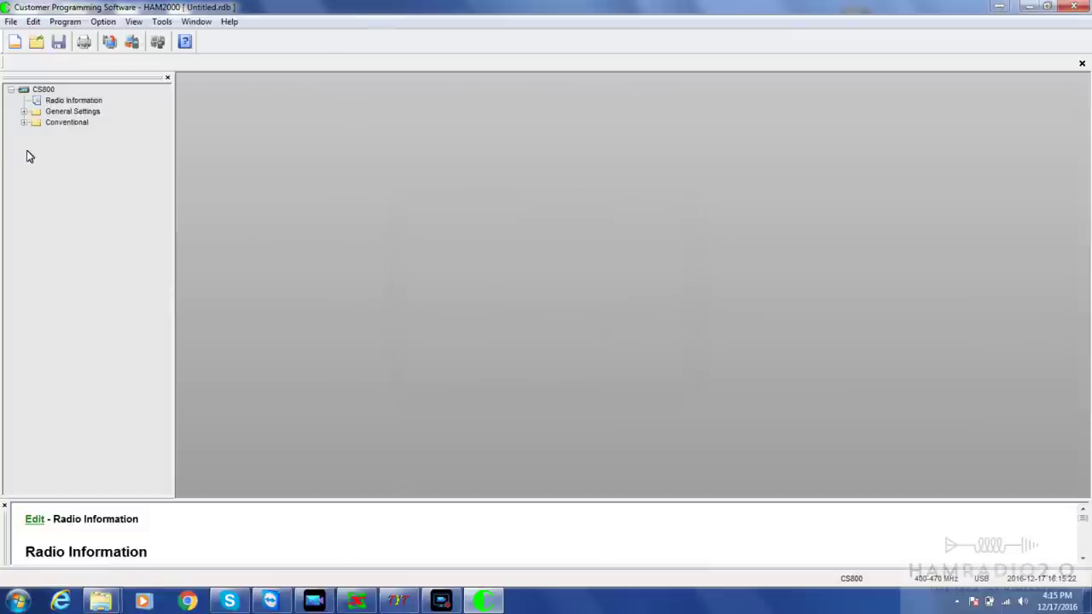
# Expand the General Settings, Conventional, Zone and Channel groups and open the digital channel DCH 1.
pyautogui.click(24, 124)
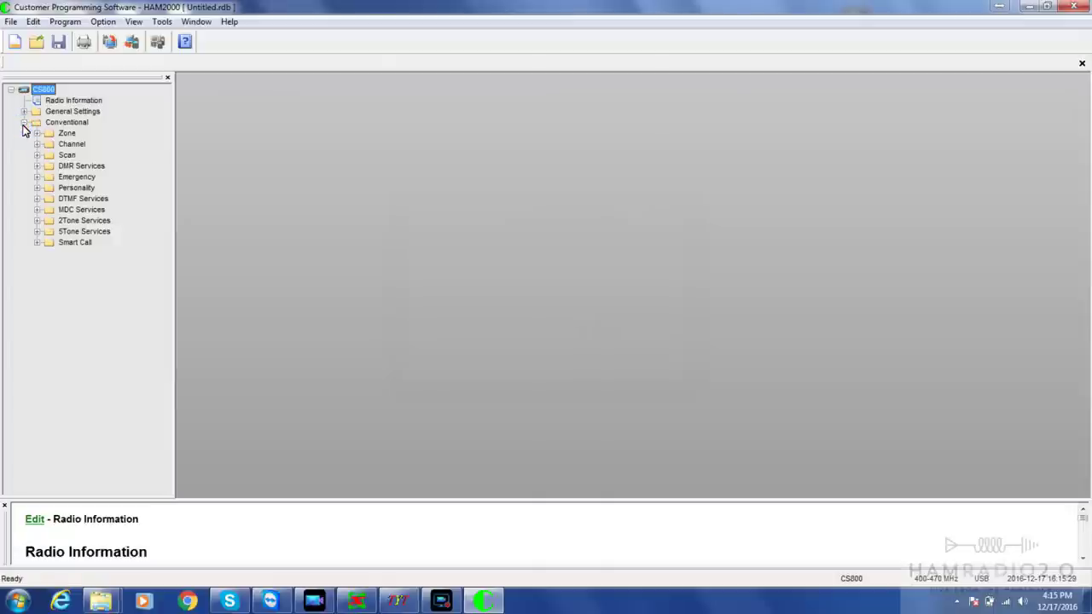
pyautogui.click(24, 112)
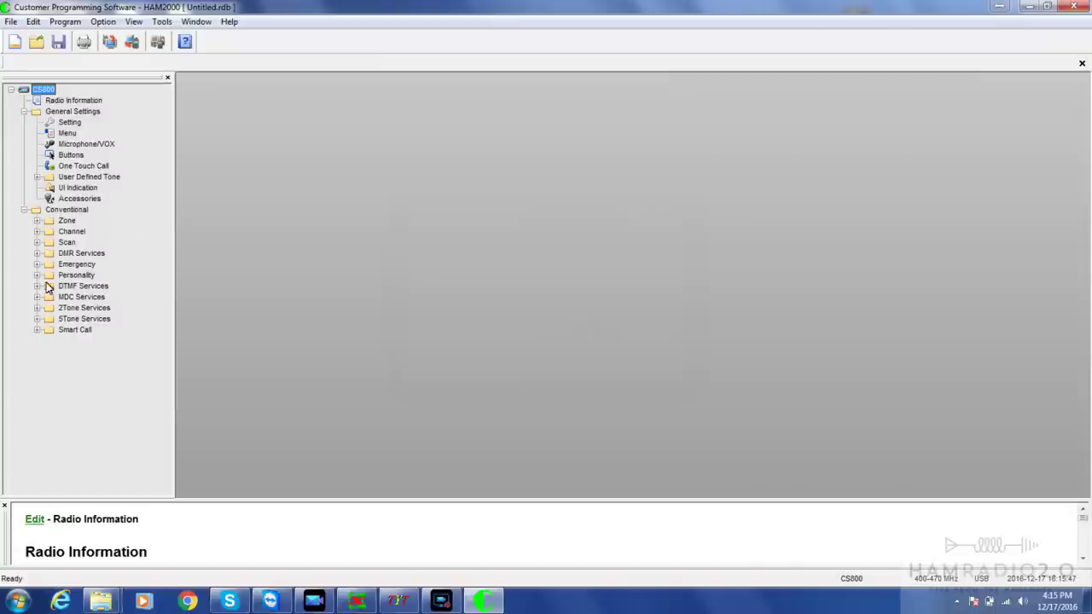
pyautogui.click(35, 221)
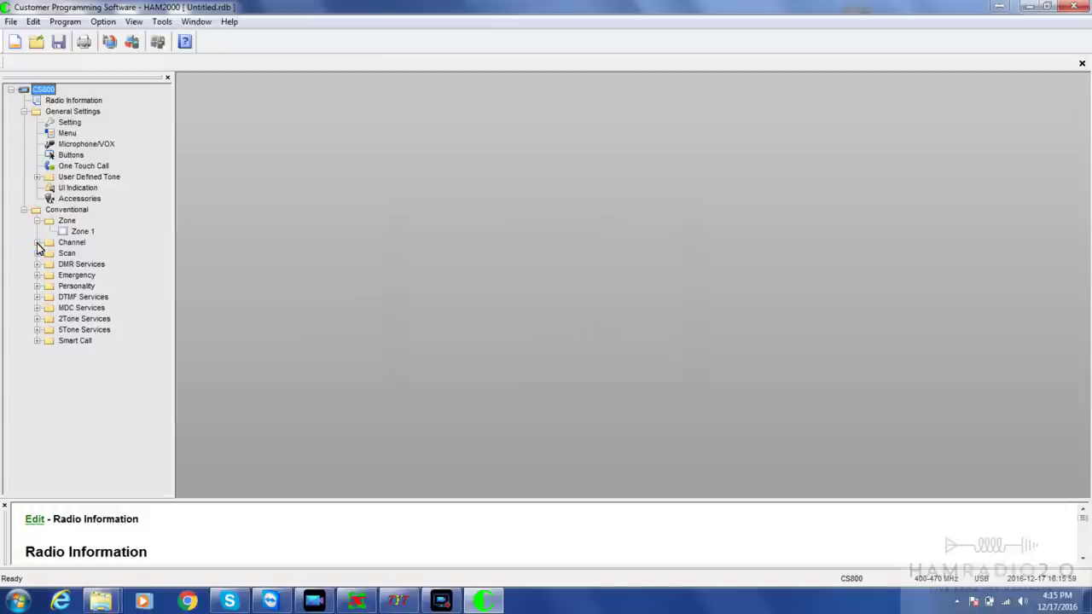
pyautogui.click(36, 243)
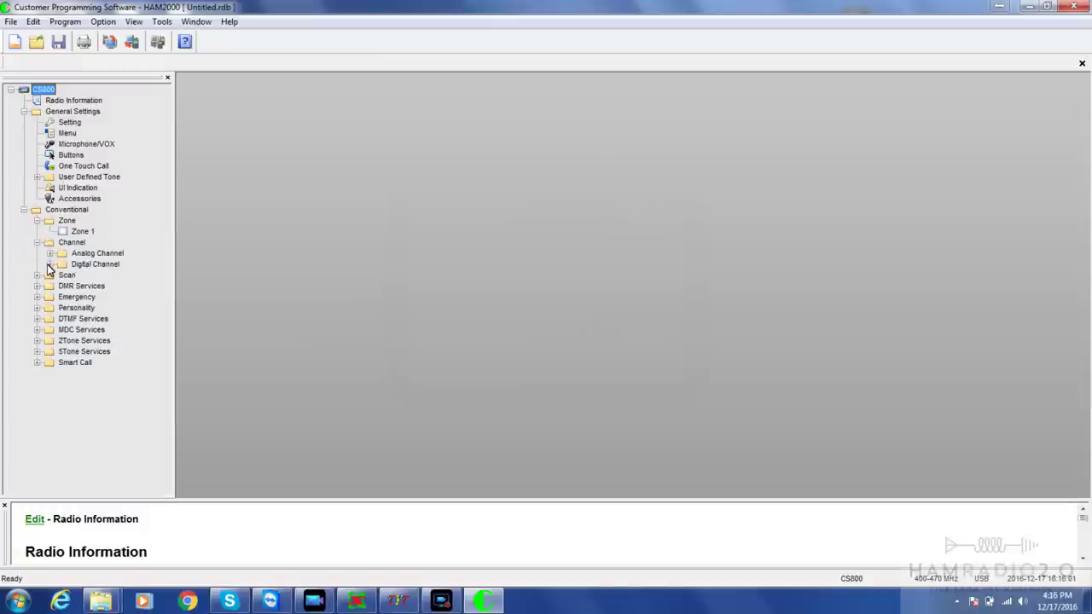
pyautogui.click(49, 266)
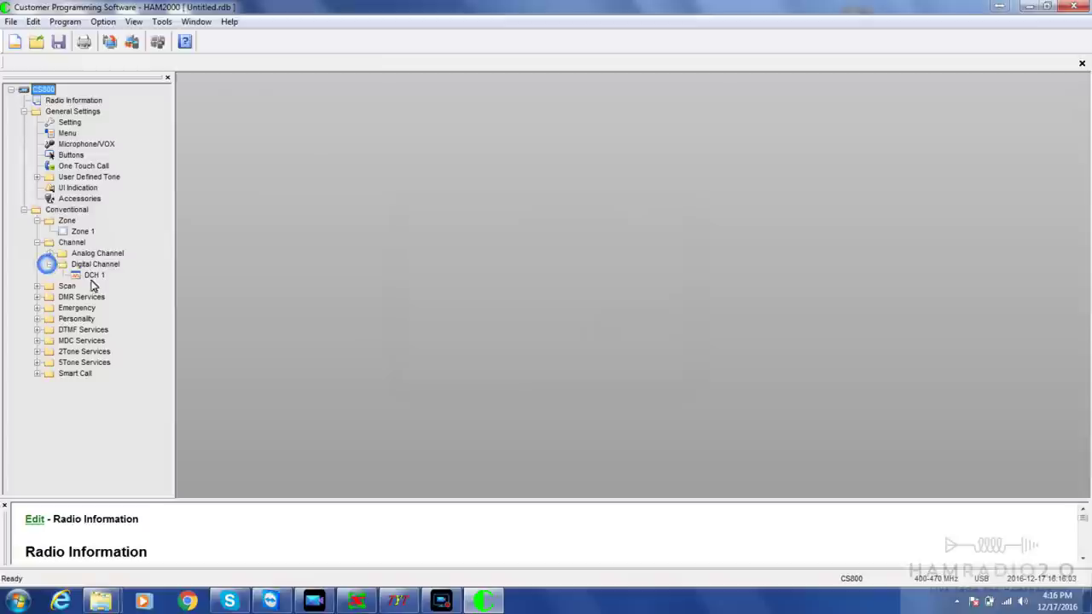
pyautogui.click(94, 276)
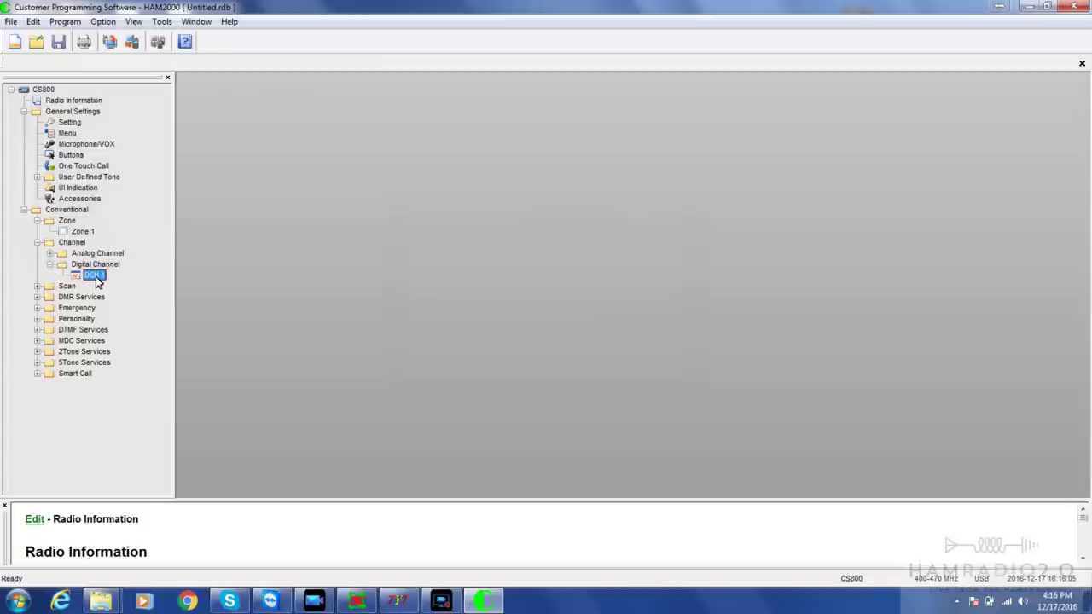
pyautogui.doubleClick(94, 276)
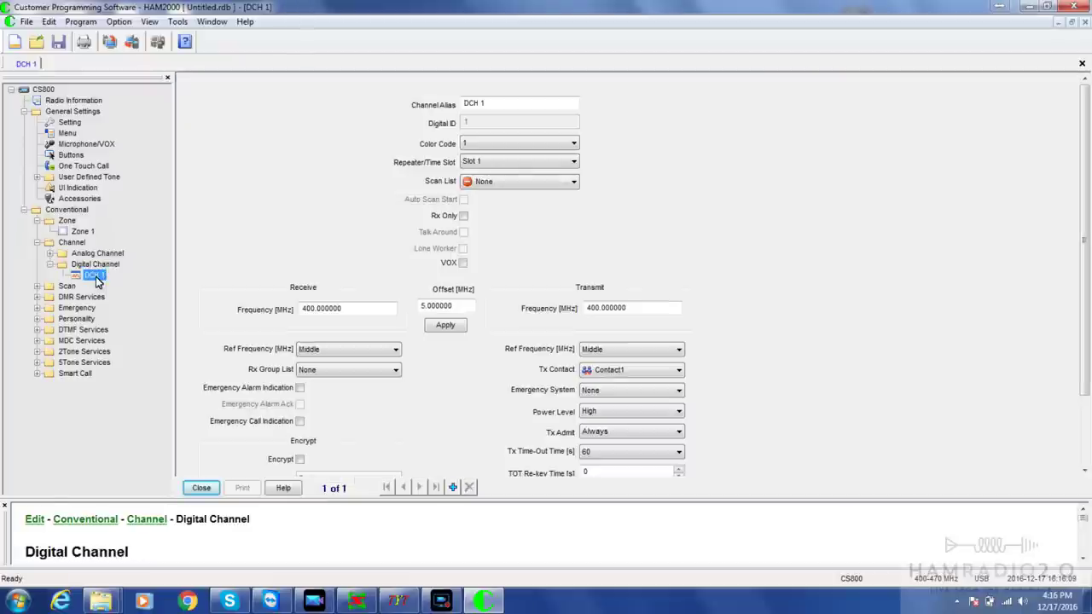
# Switch to the TYT CPS MD-390 software and open MD390_20161202.rdt from the Radio folder.
pyautogui.click(395, 604)
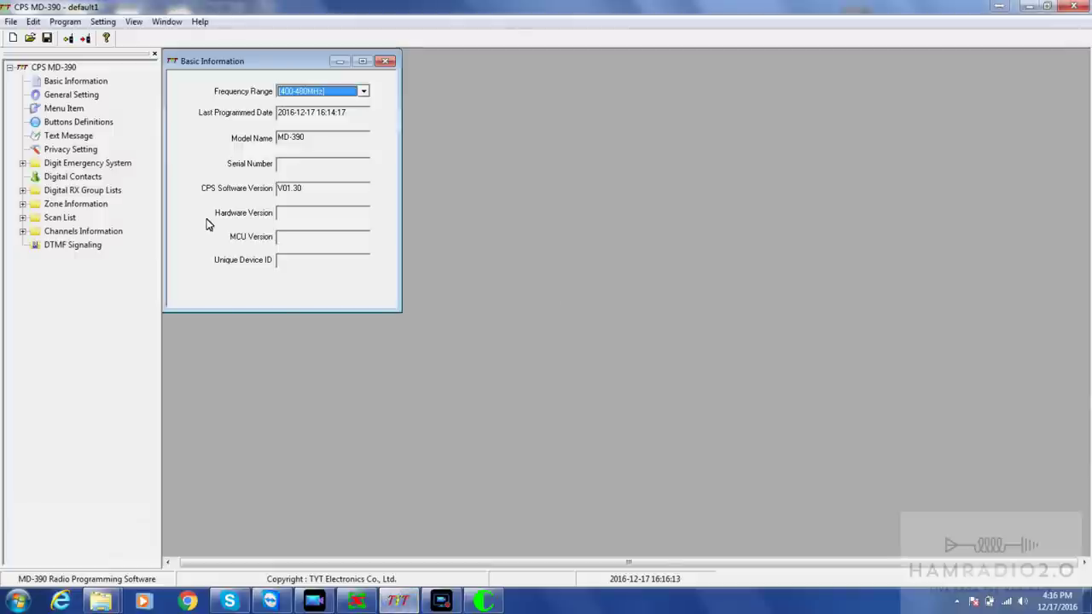
pyautogui.click(30, 39)
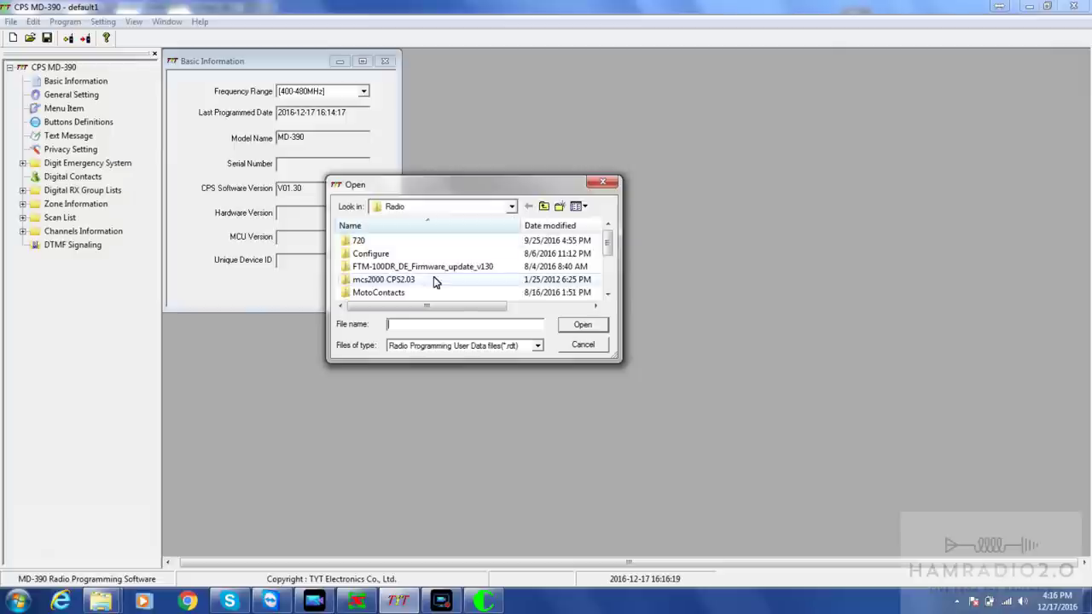
pyautogui.moveTo(608, 249); pyautogui.dragTo(608, 283)
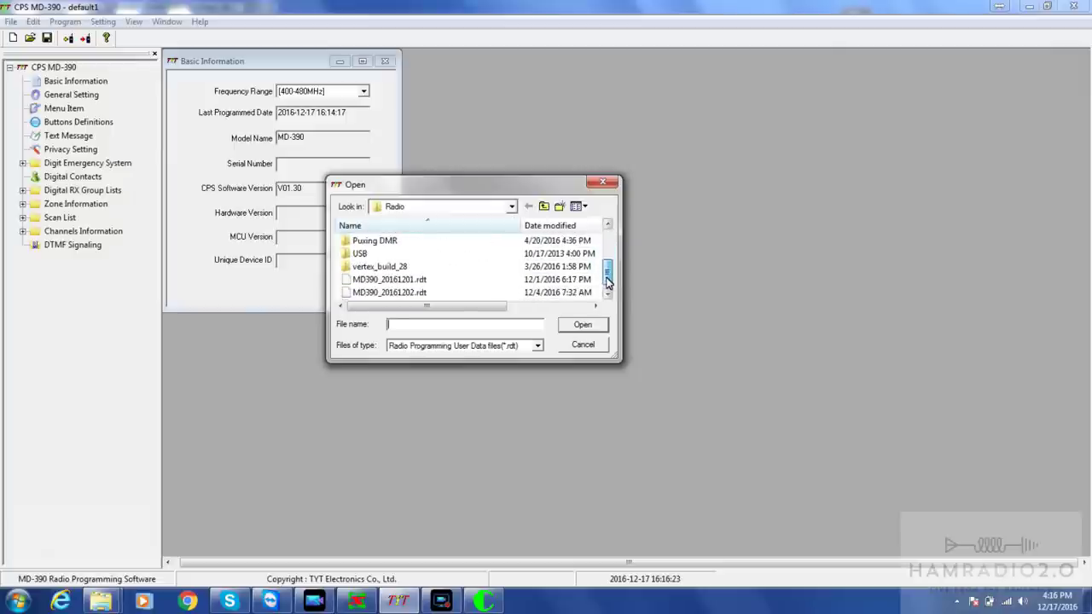
pyautogui.click(391, 292)
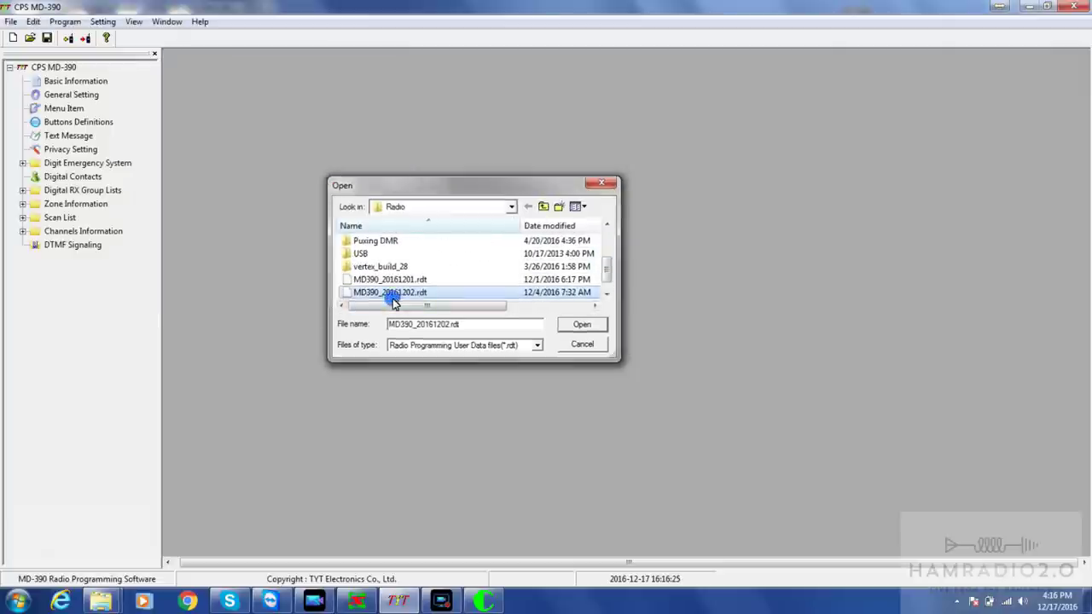
pyautogui.doubleClick(392, 298)
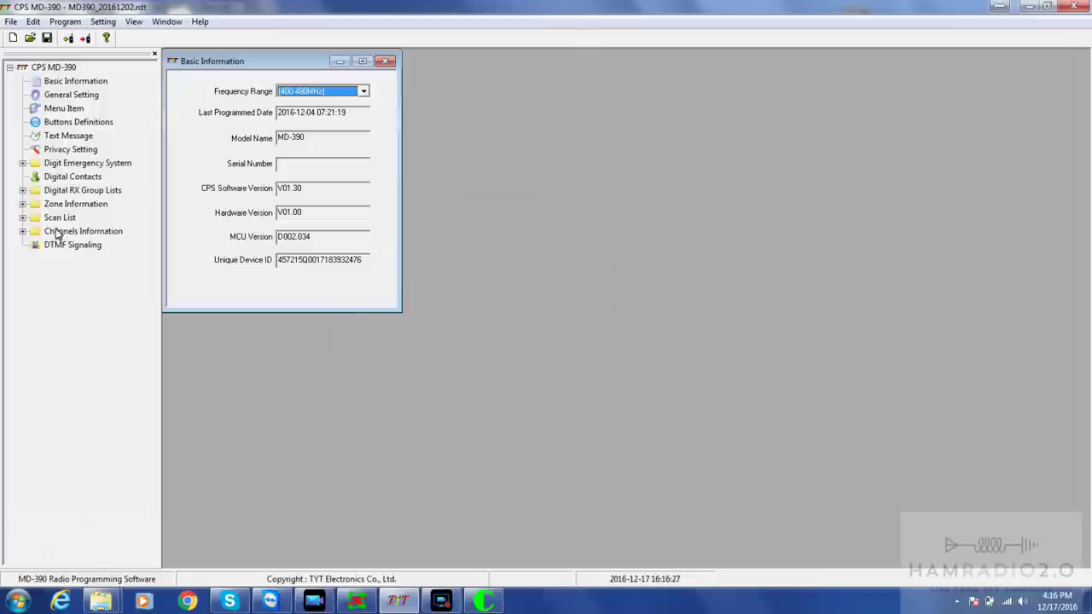
# Open the settings of the TX.State OS channel near the end of the channel list.
pyautogui.click(22, 232)
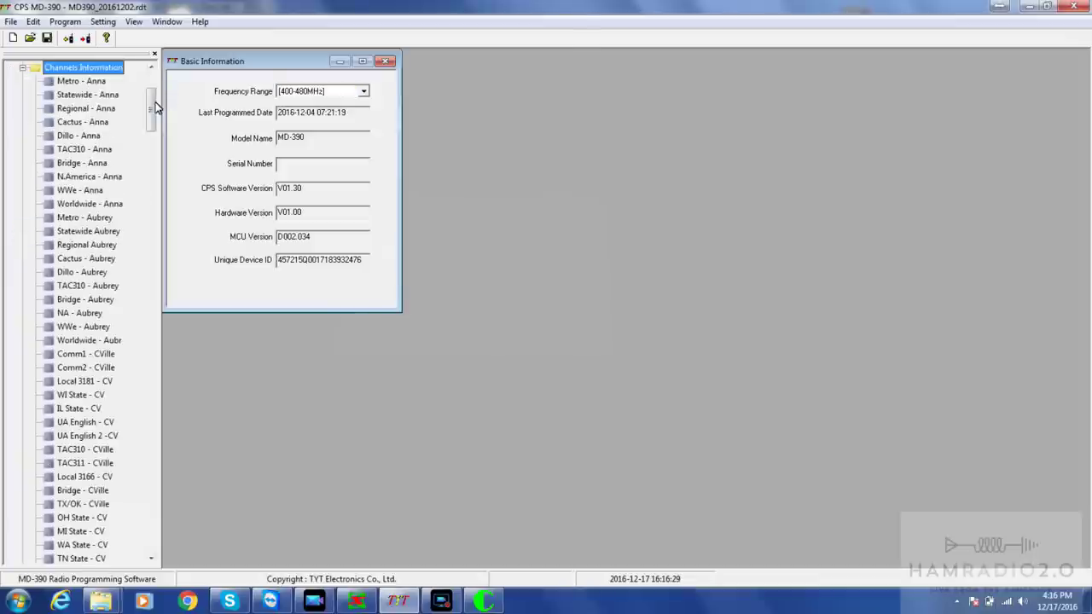
pyautogui.moveTo(151, 107); pyautogui.dragTo(201, 523)
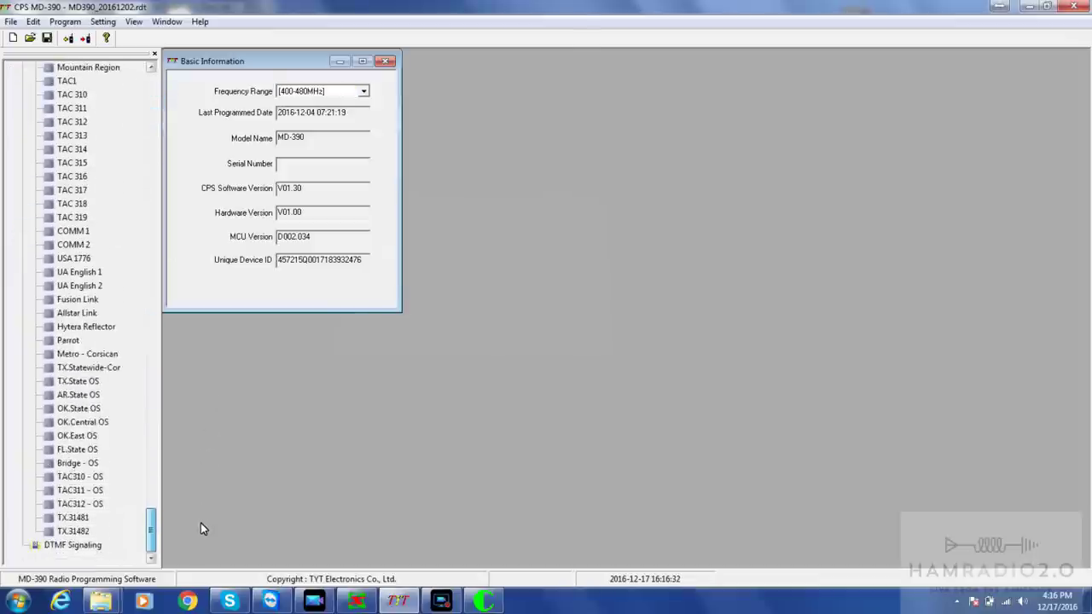
pyautogui.doubleClick(81, 383)
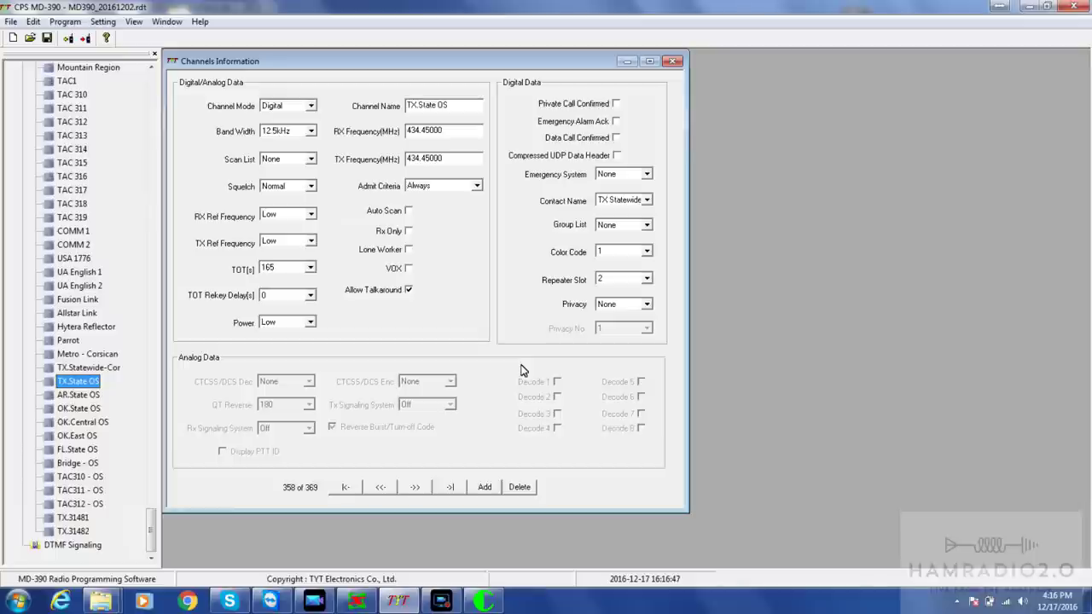
# Examine how the channel name TX.State OS is built, highlighting its OS suffix.
pyautogui.click(461, 110)
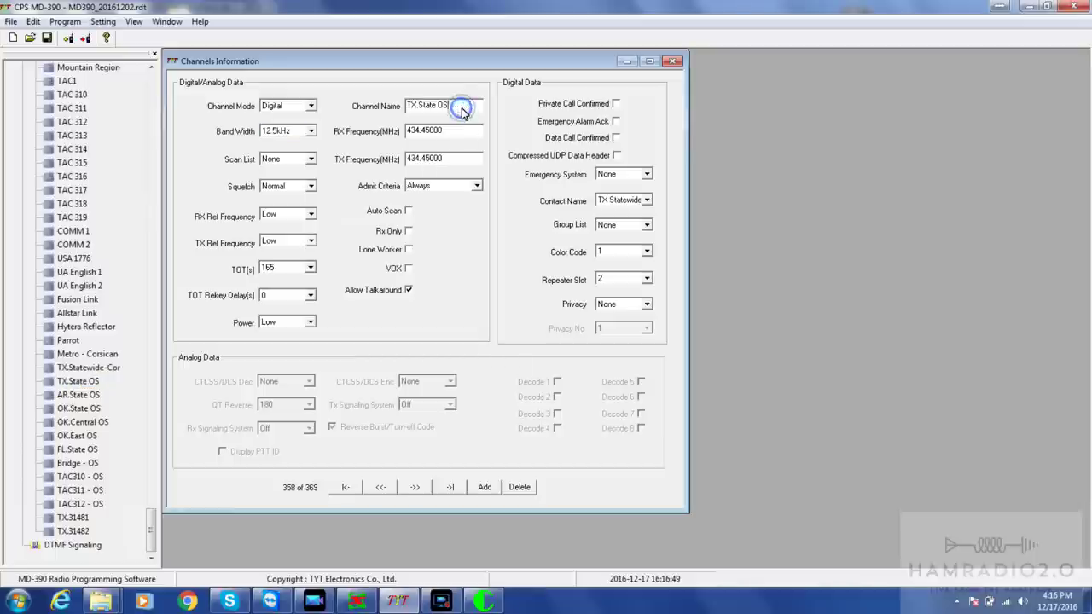
pyautogui.press('Home')
pyautogui.press('Right')
pyautogui.press('Right')
pyautogui.press('Delete')
pyautogui.press('Right')
pyautogui.press('Right')
pyautogui.press('Right')
pyautogui.press('Right')
pyautogui.press('Right')
pyautogui.press('Right')
pyautogui.hotkey('shift', 'End')
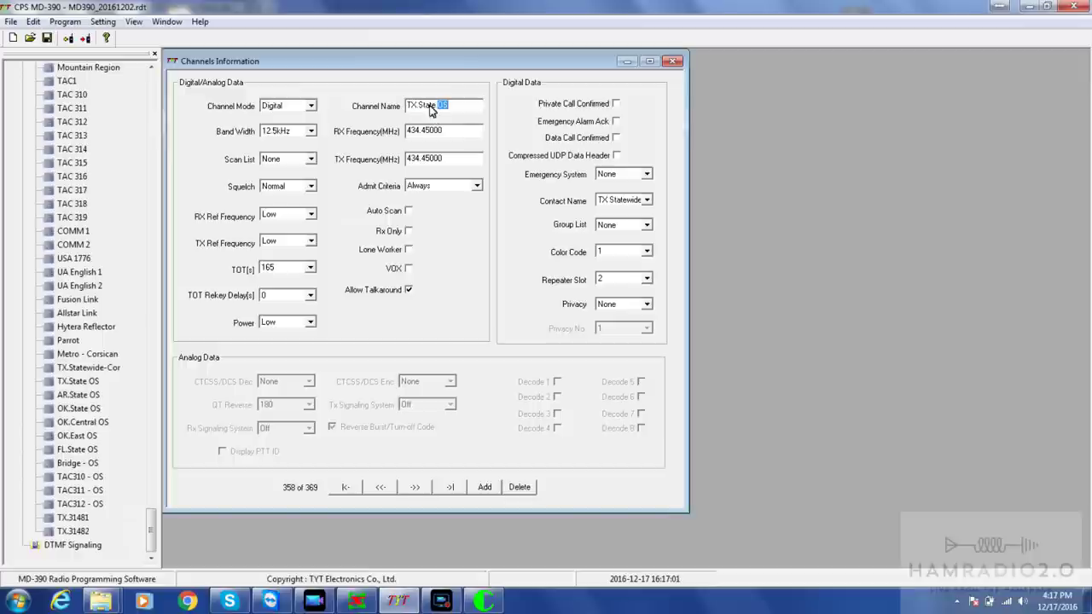
pyautogui.click(466, 110)
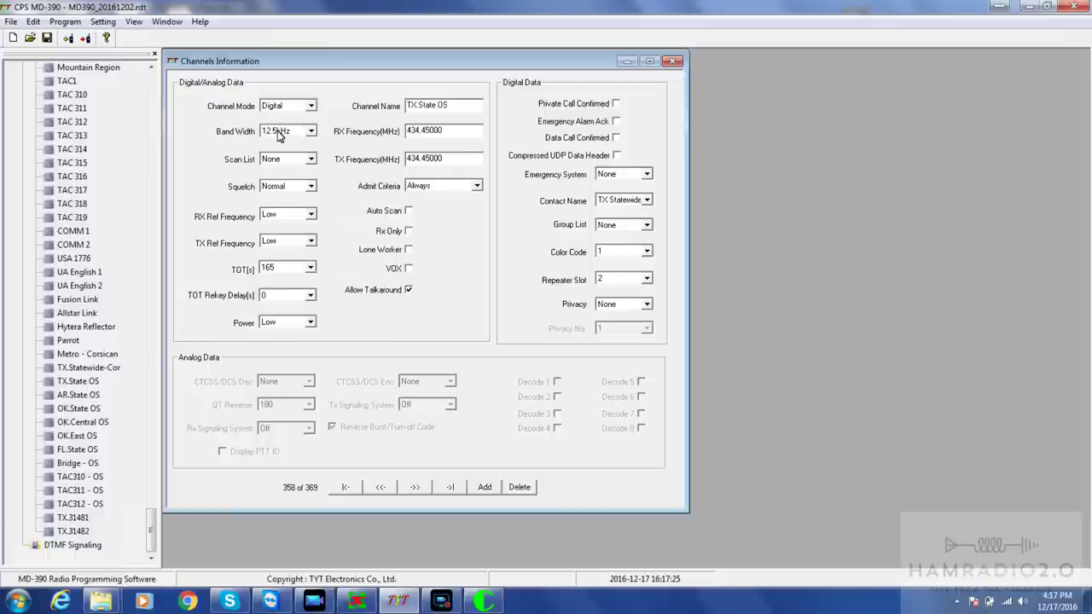
# Set the TX.State OS channel's time-out timer (TOT) to 180 seconds.
pyautogui.click(283, 271)
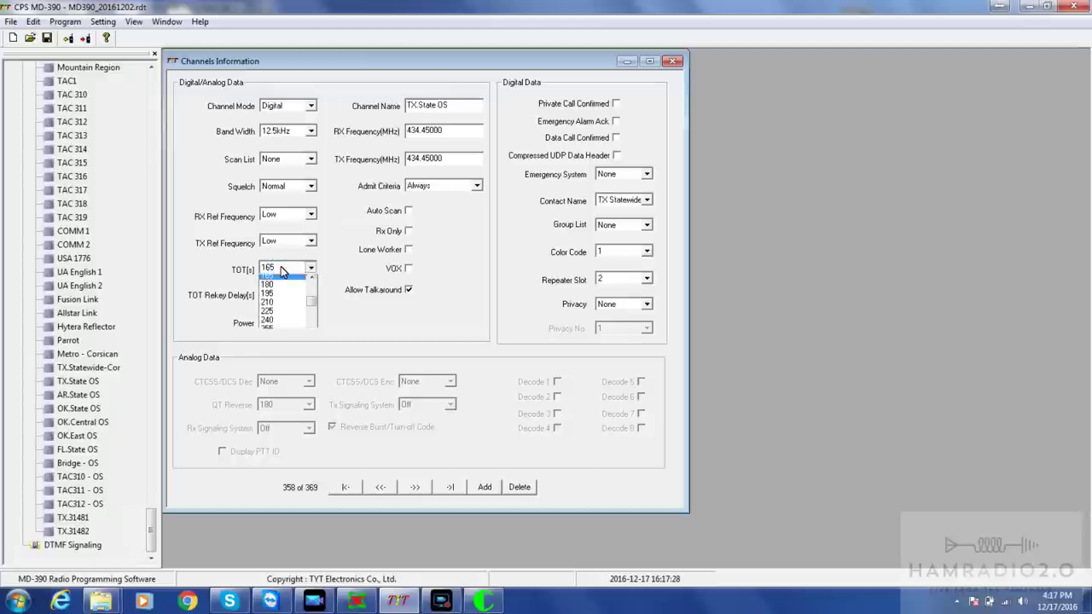
pyautogui.click(283, 273)
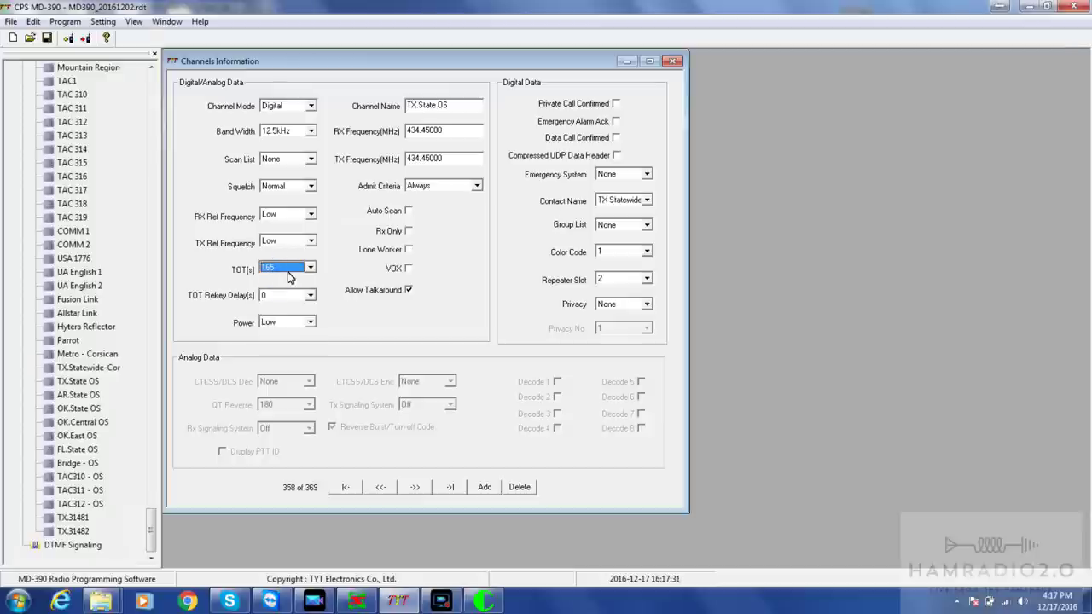
pyautogui.click(289, 273)
pyautogui.click(288, 274)
# Switch the channel's power to High and back to Low, and dismiss the Windows color scheme prompt.
pyautogui.click(285, 326)
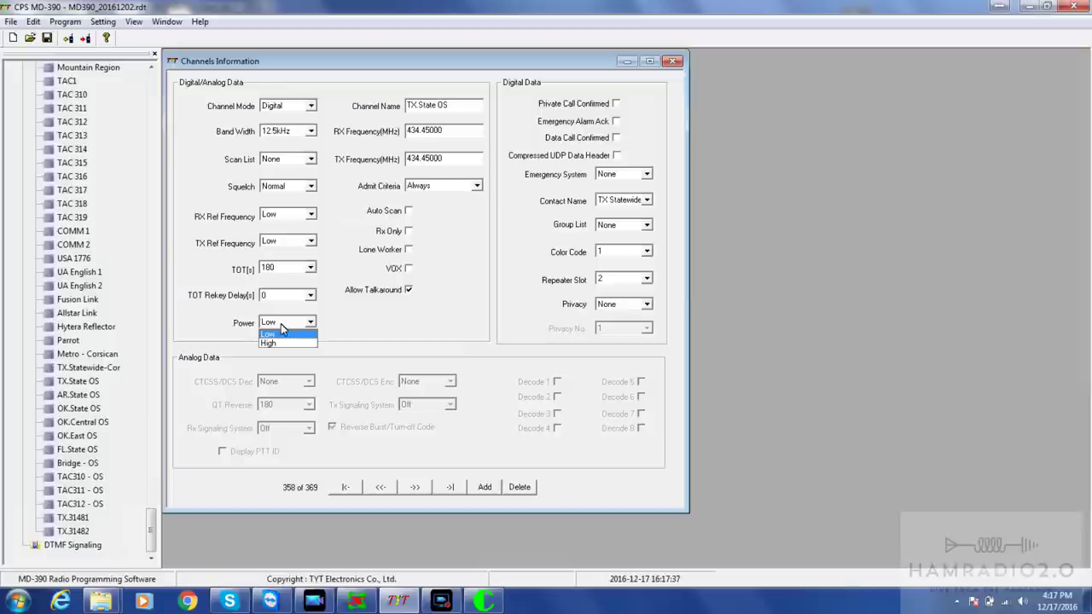
pyautogui.click(271, 334)
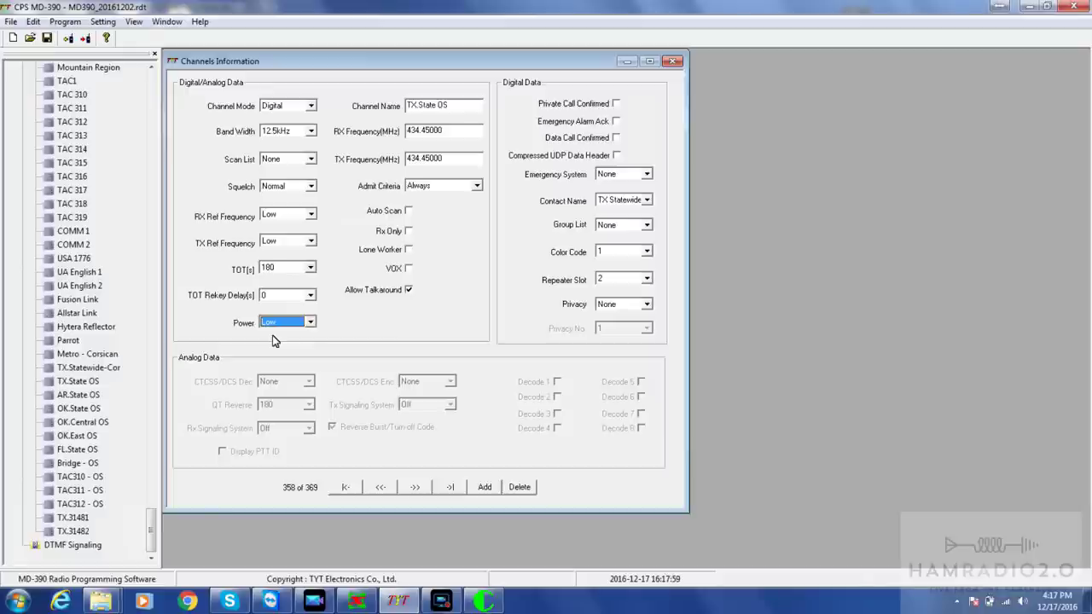
pyautogui.click(290, 325)
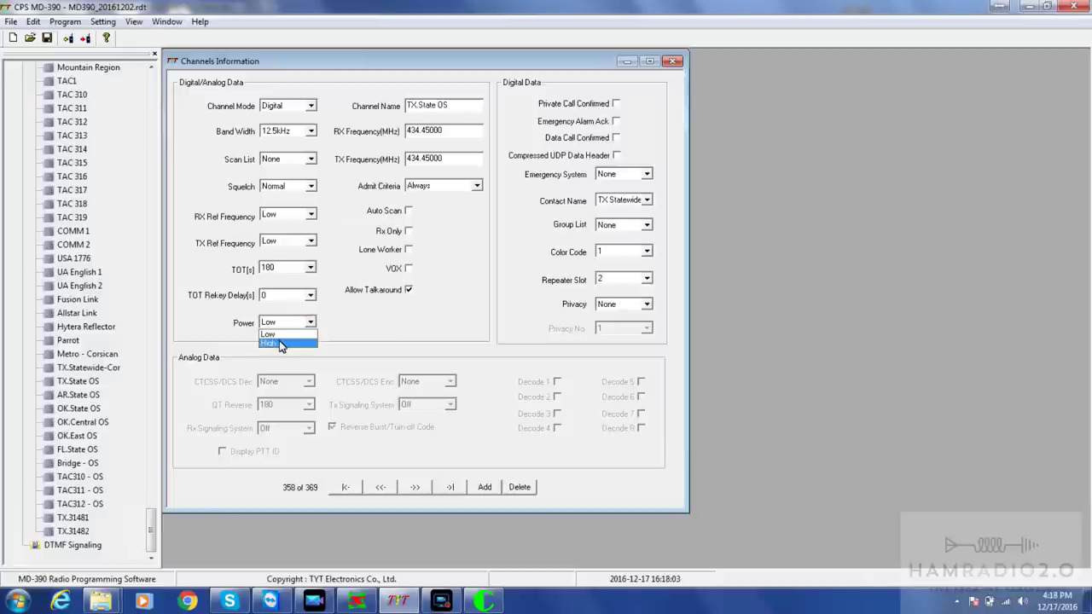
pyautogui.click(281, 344)
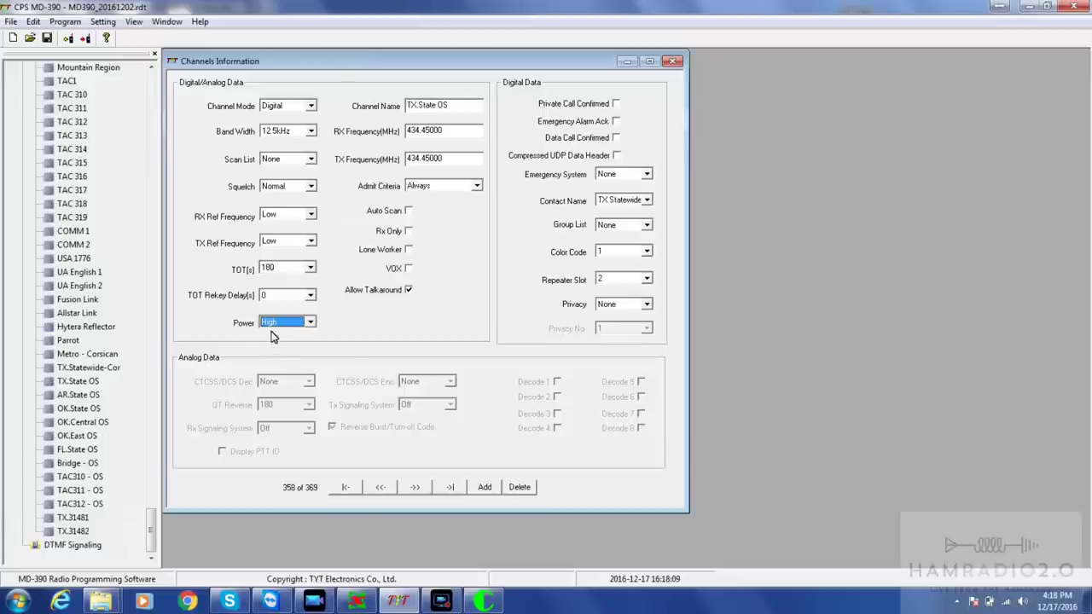
pyautogui.click(272, 327)
pyautogui.click(267, 336)
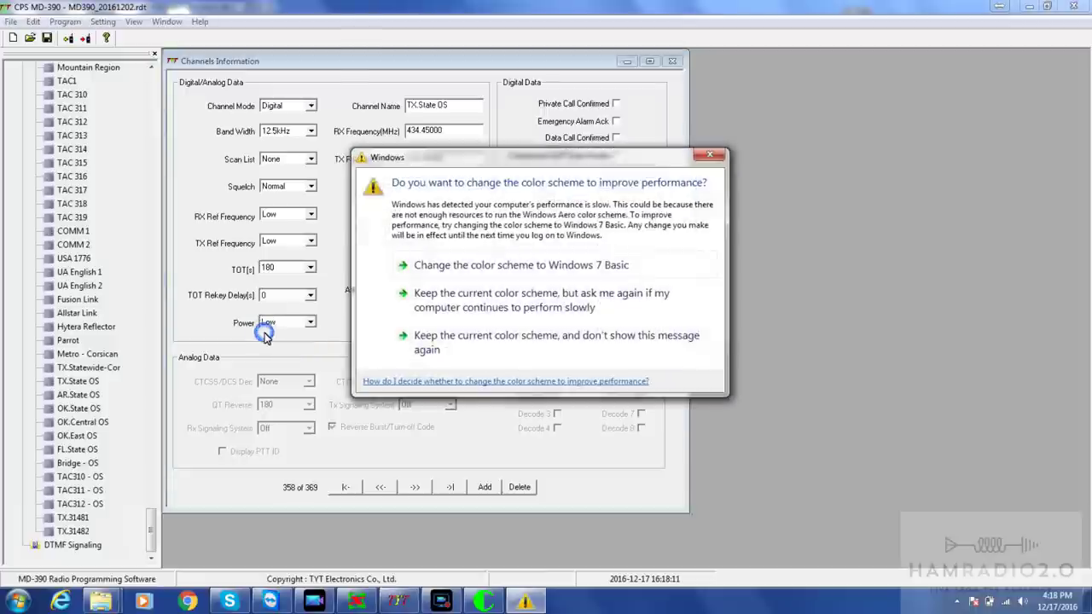
pyautogui.click(705, 156)
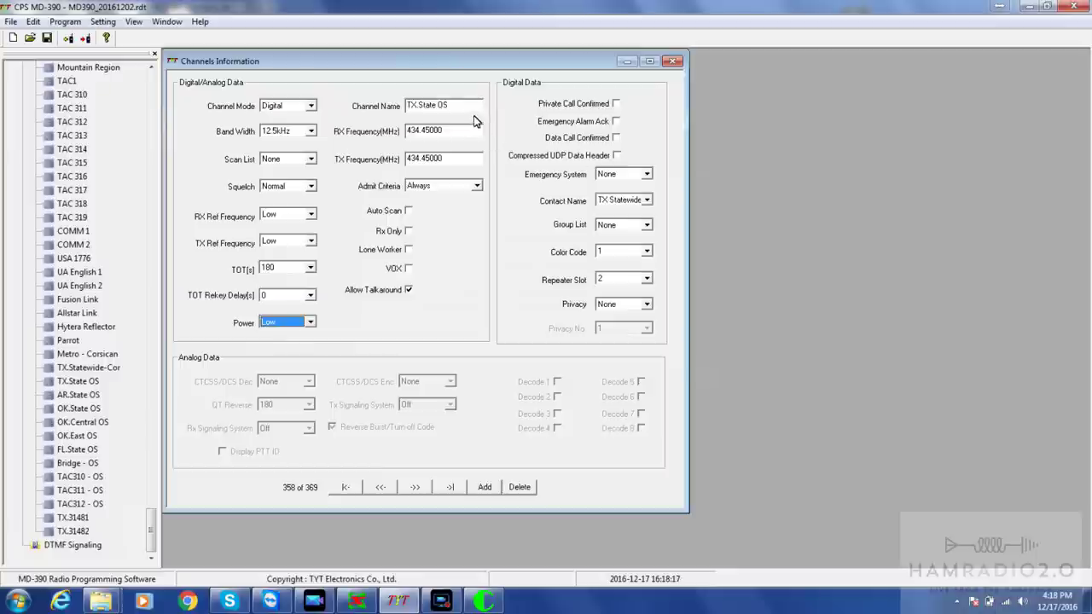
# Examine the TX.State OS channel's name together with its RX and TX frequencies.
pyautogui.moveTo(461, 105); pyautogui.dragTo(369, 122)
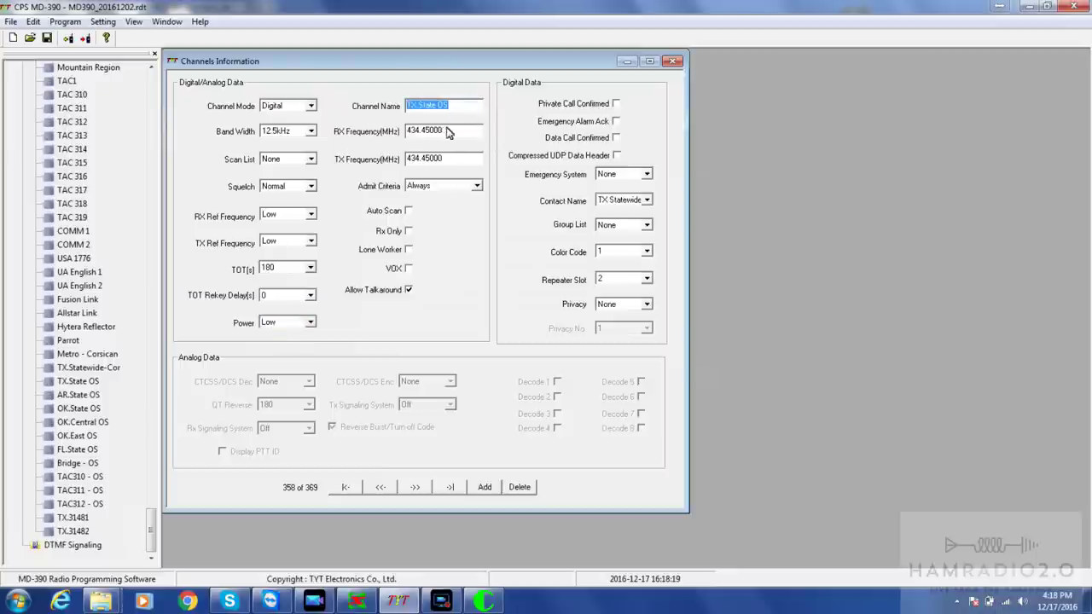
pyautogui.doubleClick(451, 130)
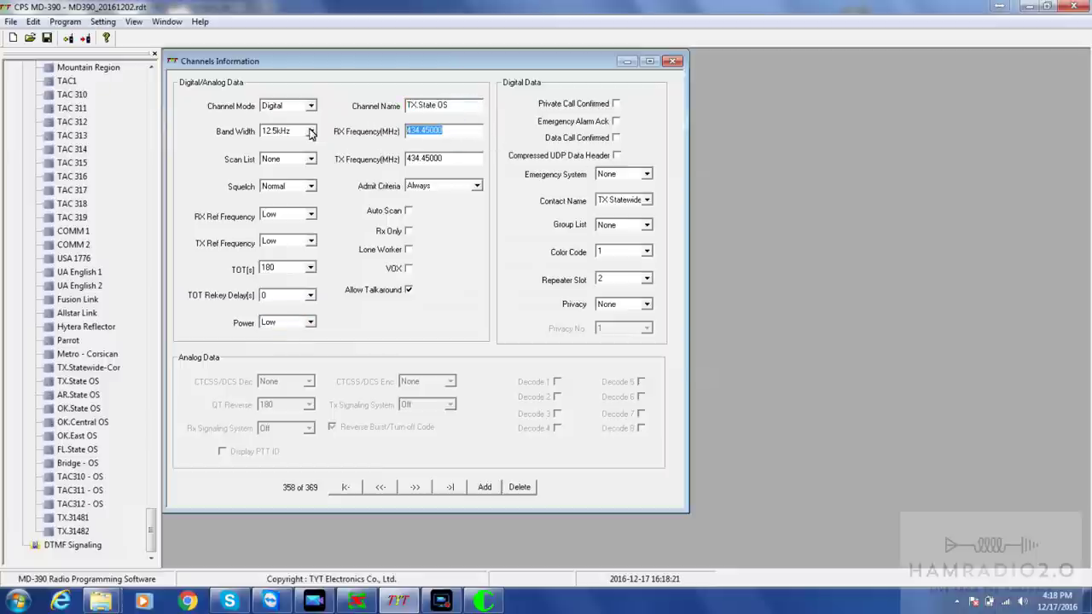
pyautogui.moveTo(461, 160); pyautogui.dragTo(340, 174)
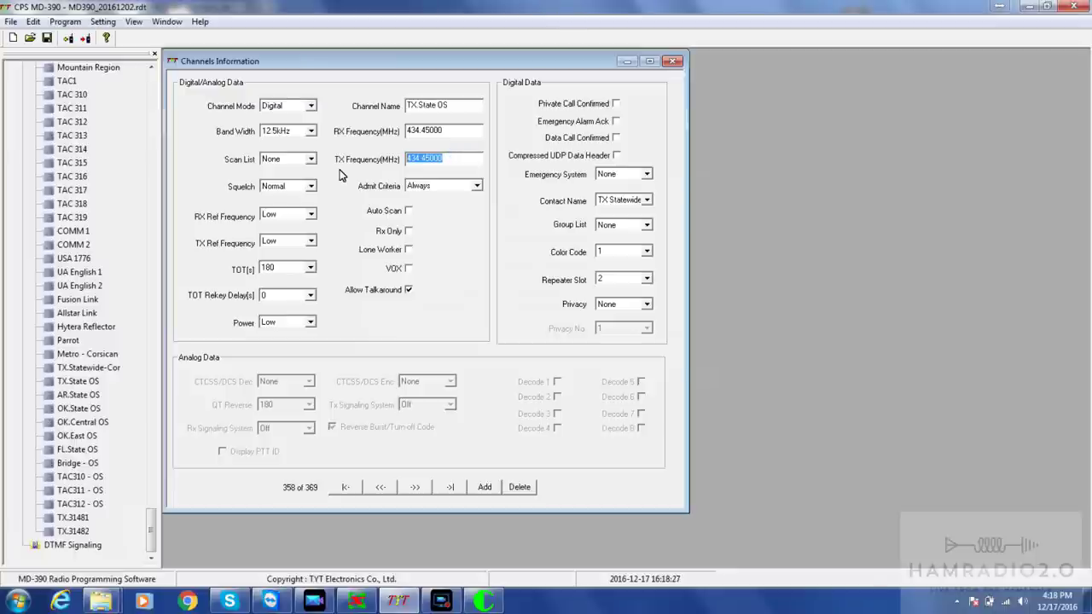
# Try to open the openspot address in Chrome, and return to the MD-390 channel settings.
pyautogui.click(190, 602)
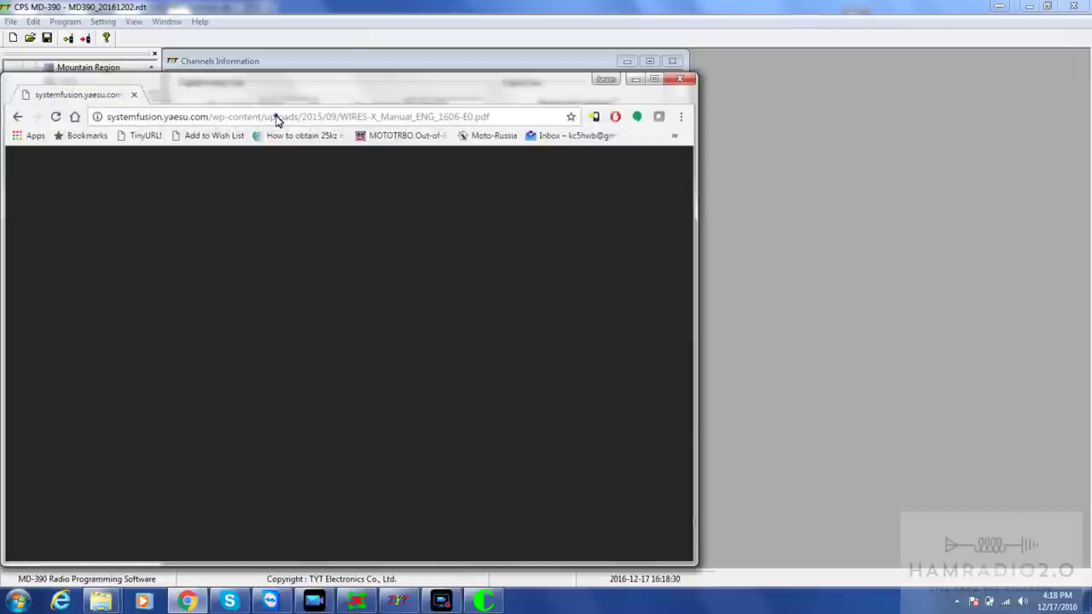
pyautogui.click(276, 117)
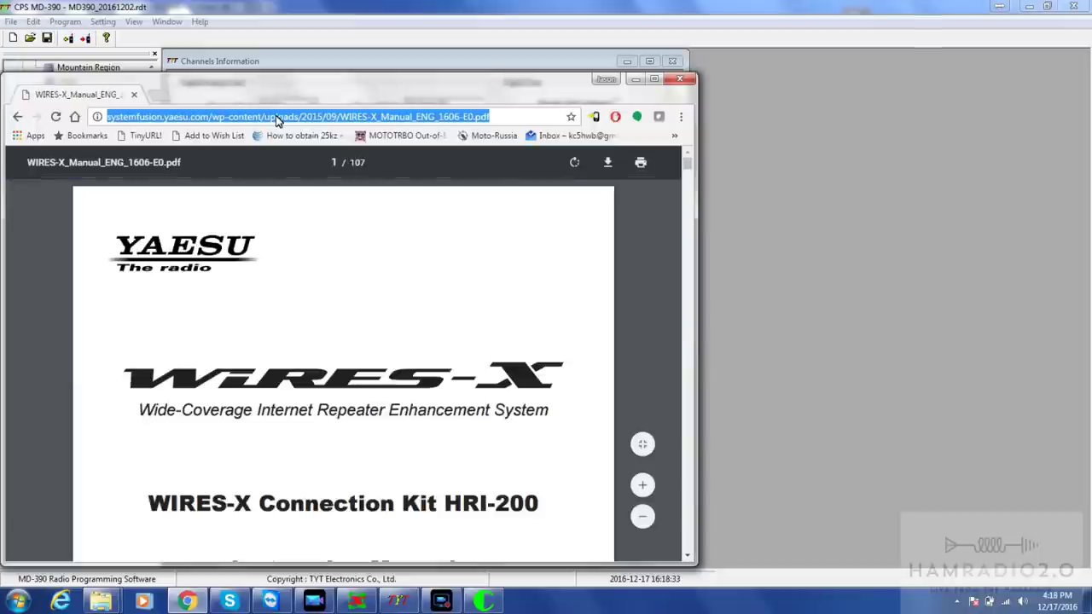
pyautogui.write('ope')
pyautogui.press('Return')
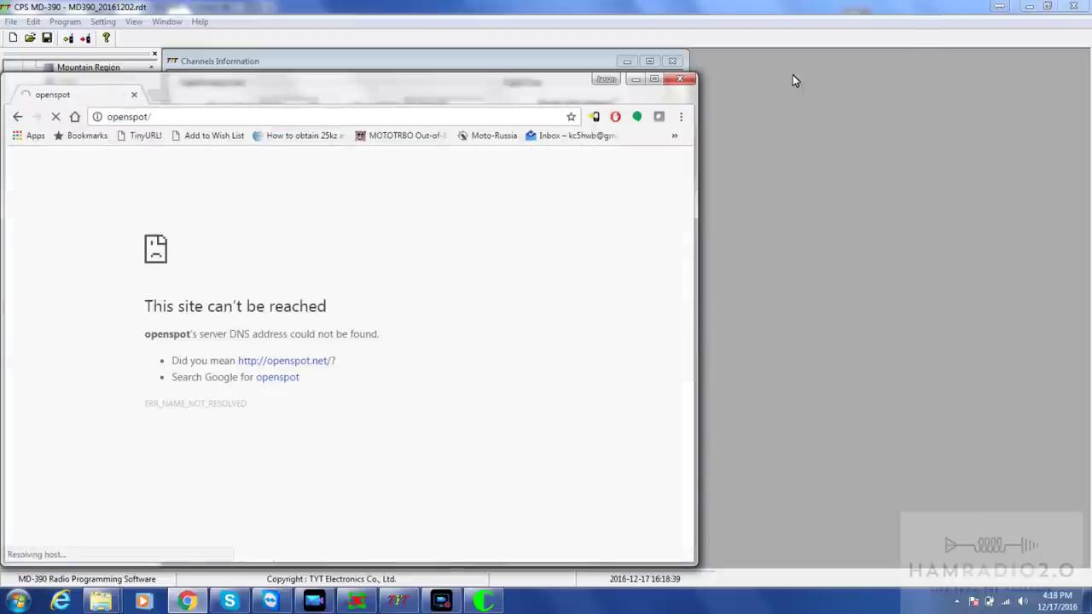
pyautogui.click(682, 81)
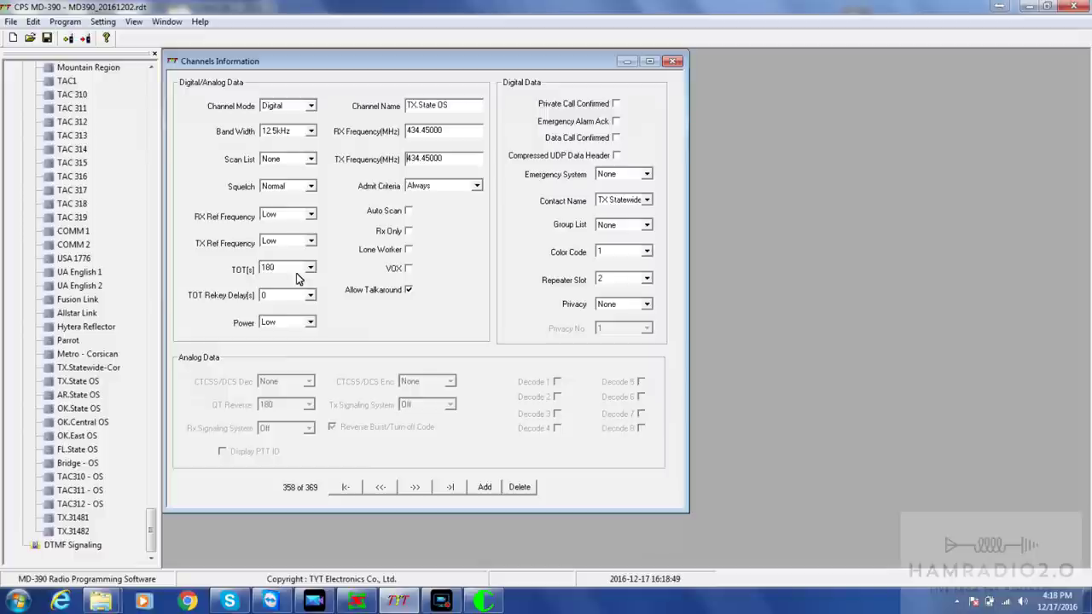
pyautogui.moveTo(230, 602)
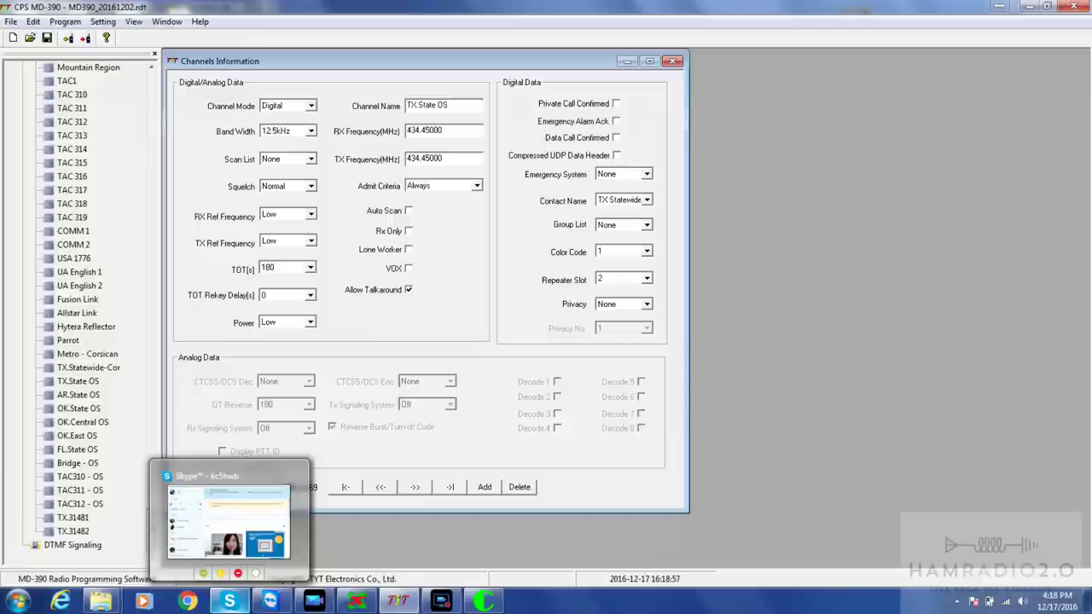
pyautogui.click(187, 602)
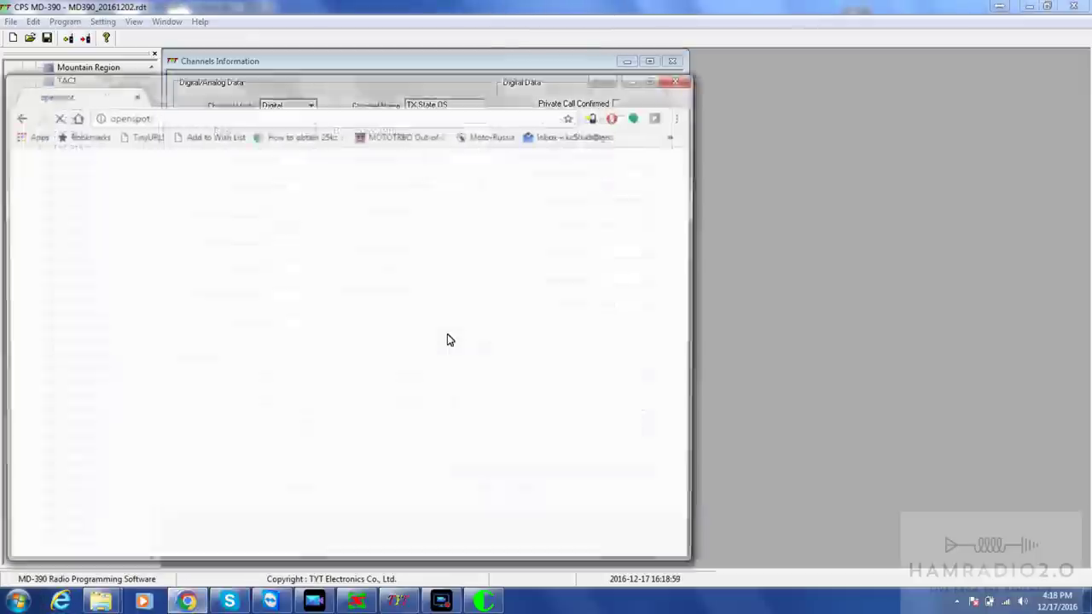
pyautogui.click(218, 116)
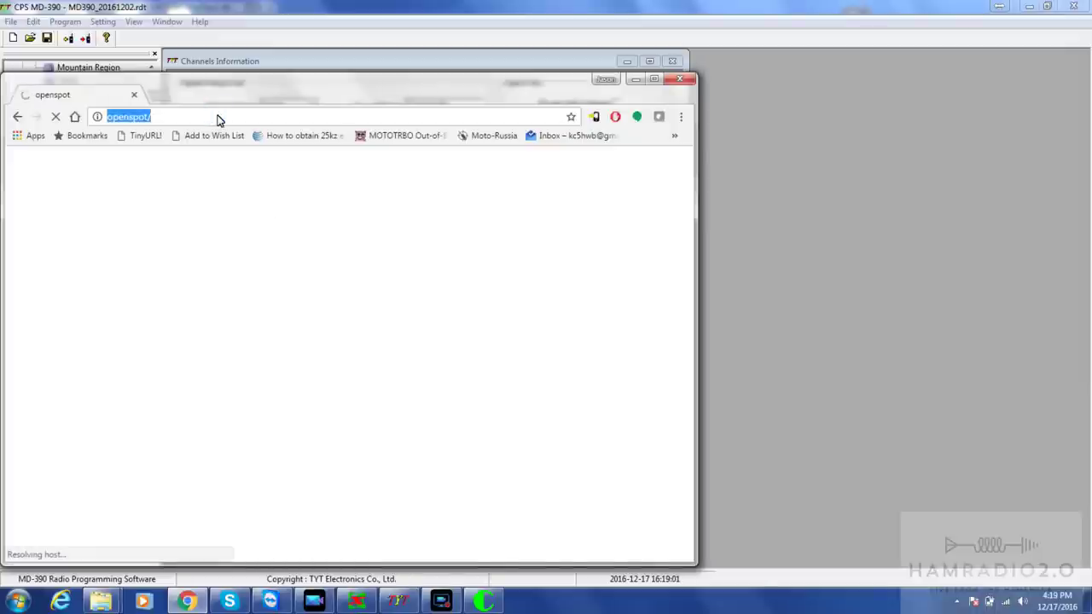
pyautogui.write('w')
pyautogui.press('Return')
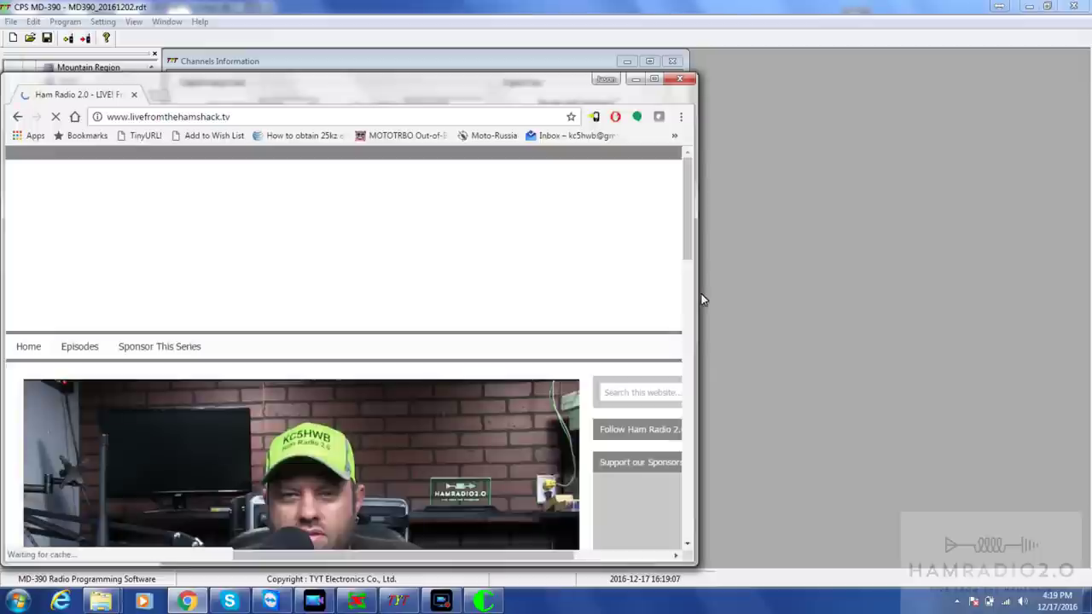
pyautogui.click(652, 79)
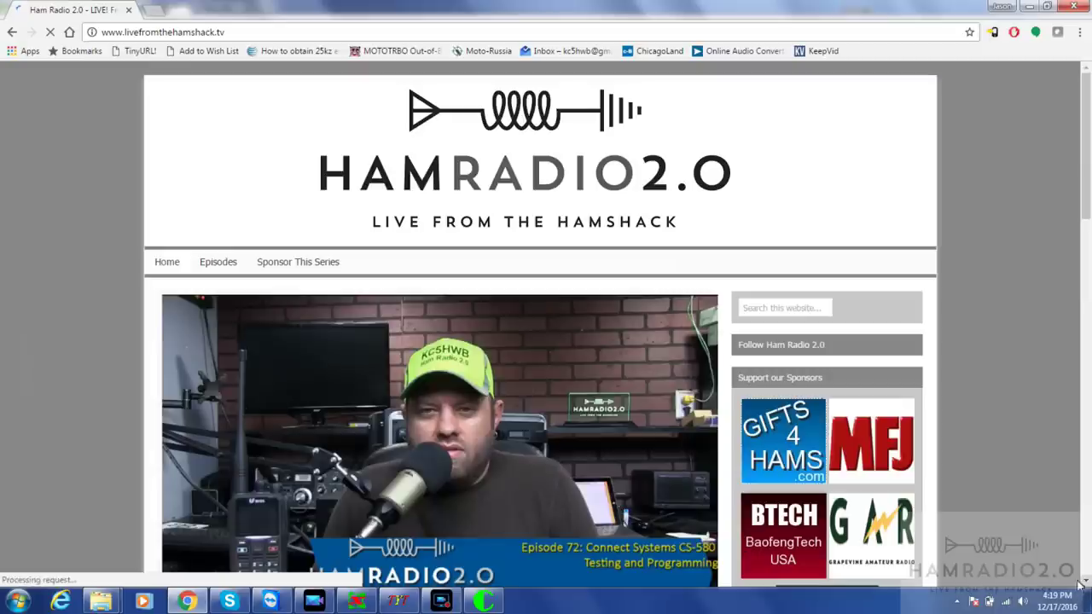
pyautogui.click(1085, 555)
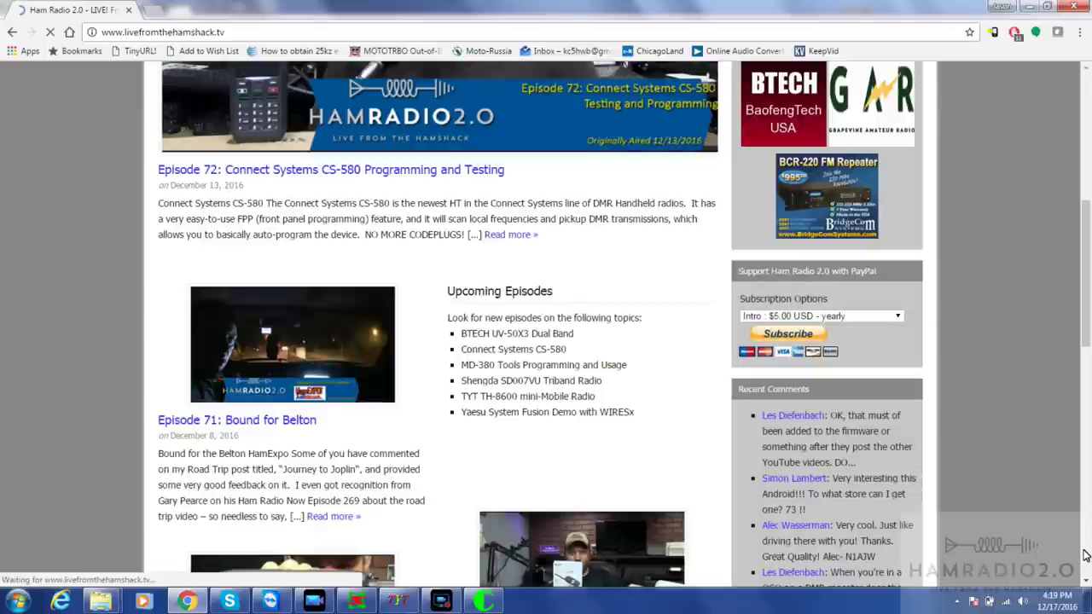
pyautogui.click(1085, 555)
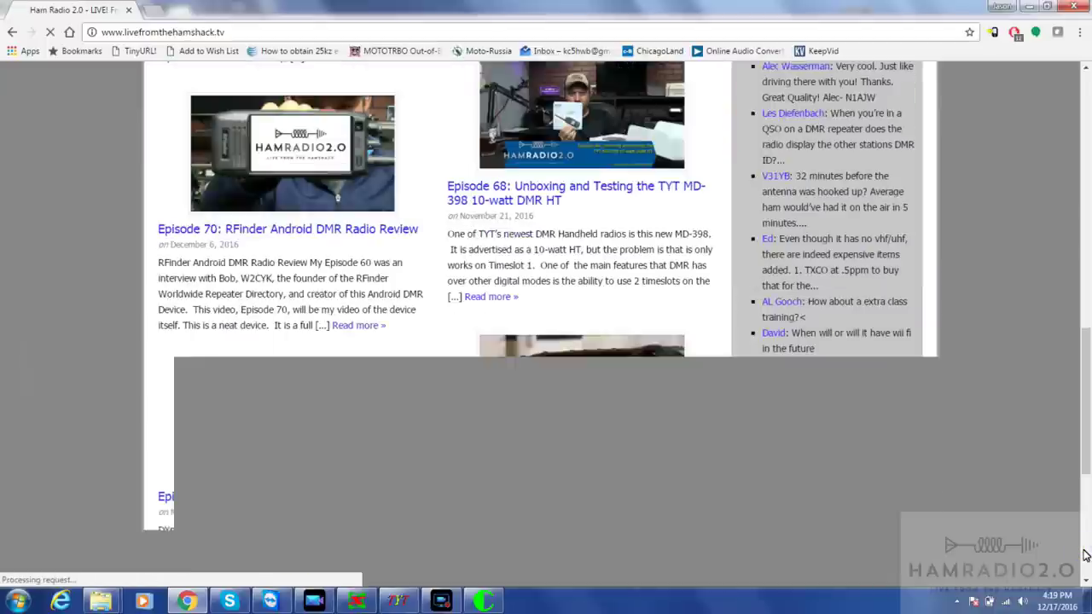
pyautogui.click(1084, 555)
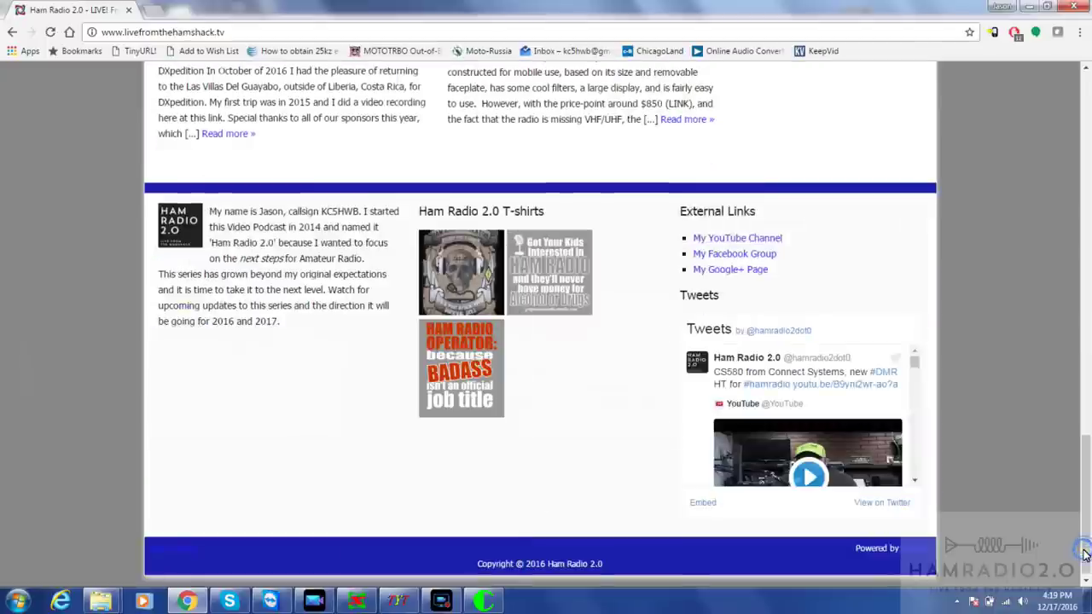
pyautogui.press('Home')
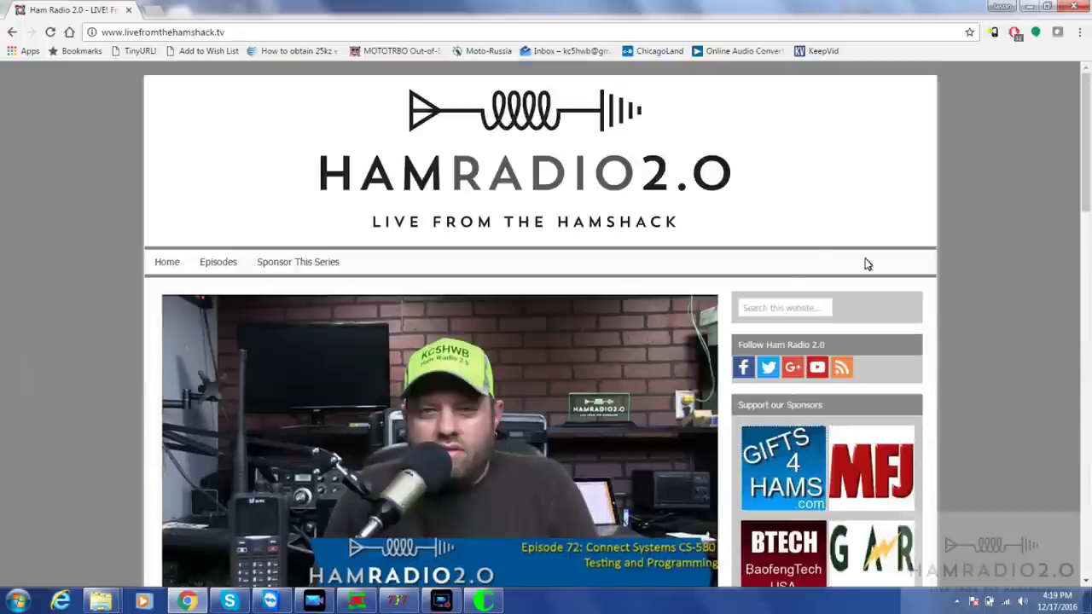
# Open Episode 65: SharkRF Openspot Demonstration from the site's episodes page, and return to the MD-390 programming software.
pyautogui.click(218, 264)
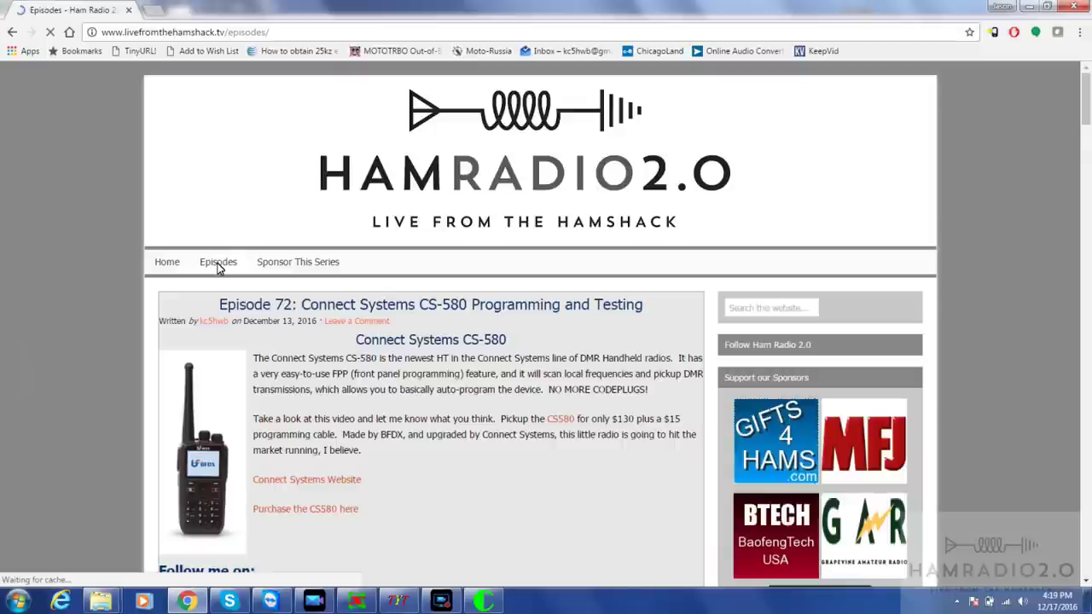
pyautogui.scroll(-5, 217, 269)
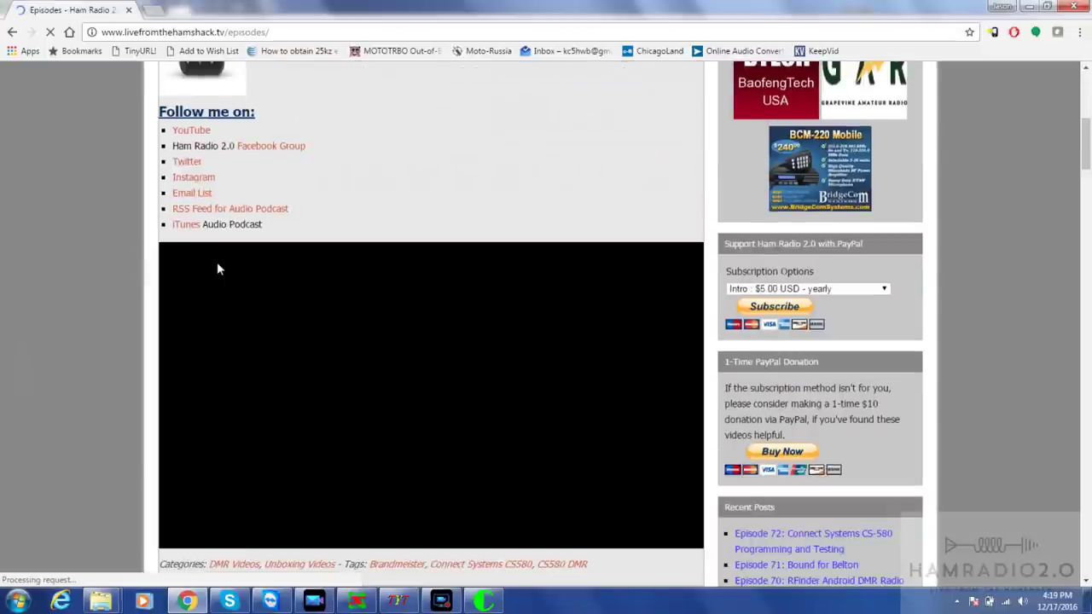
pyautogui.scroll(-5, 1032, 324)
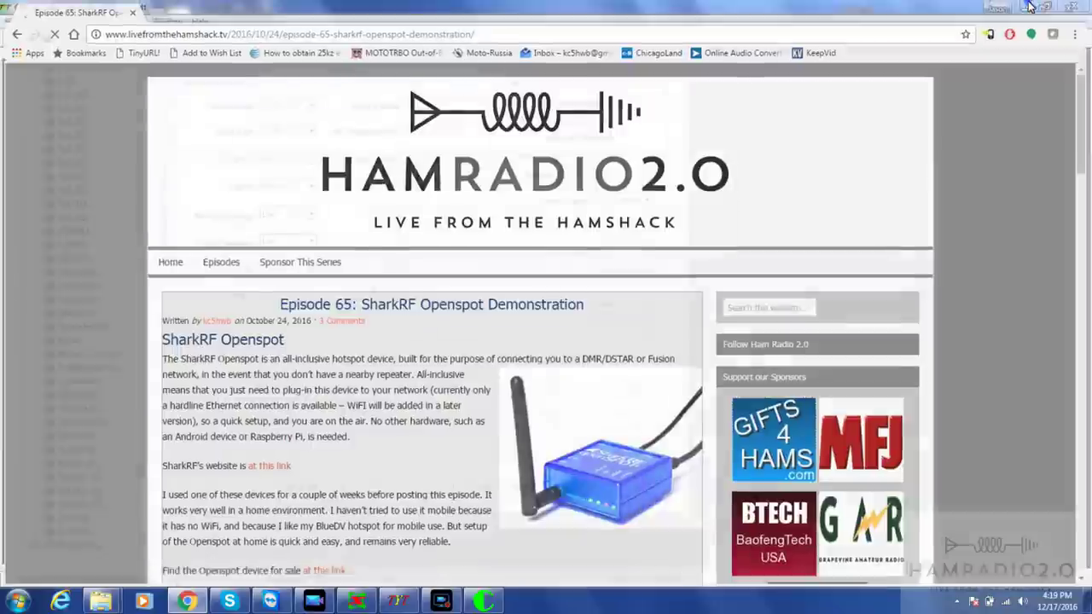
pyautogui.click(1029, 7)
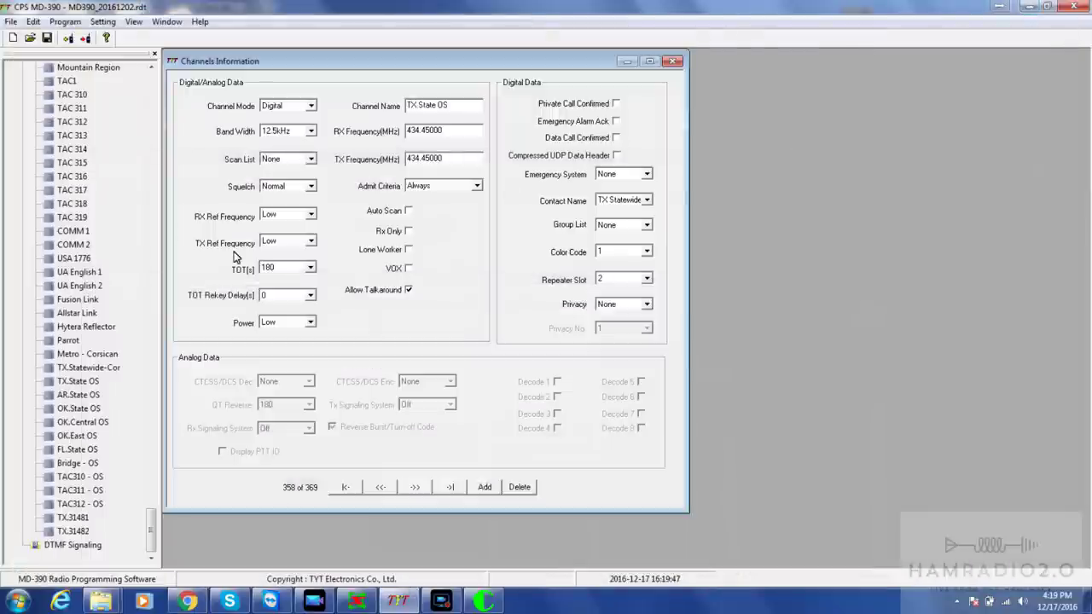
# Review the channel's RX and TX frequencies and Allow Talkaround option, keeping the Admit Criteria at Always.
pyautogui.doubleClick(459, 132)
pyautogui.doubleClick(463, 160)
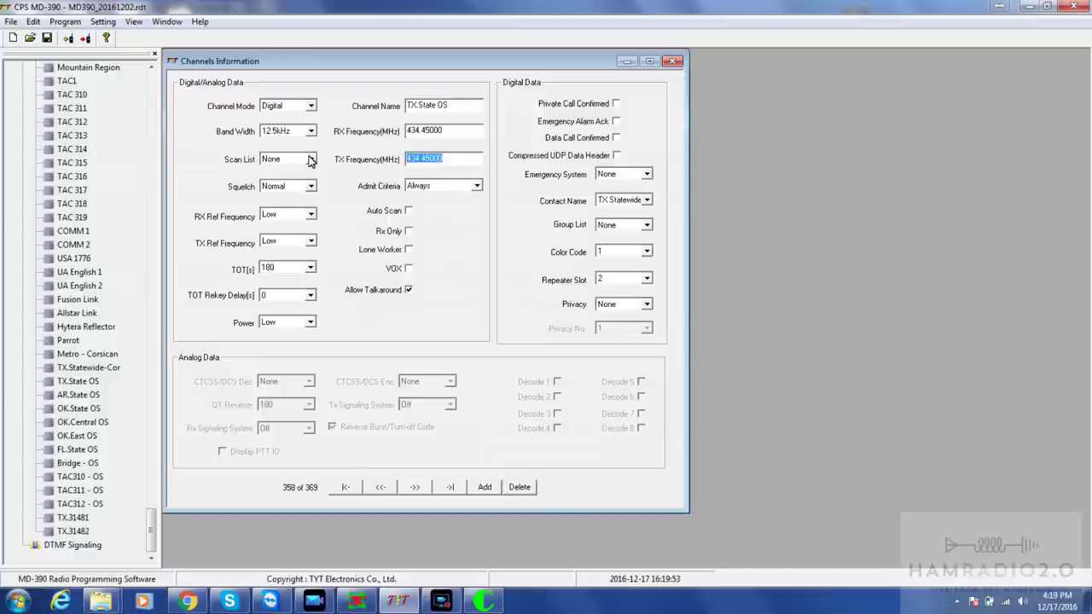
pyautogui.click(408, 291)
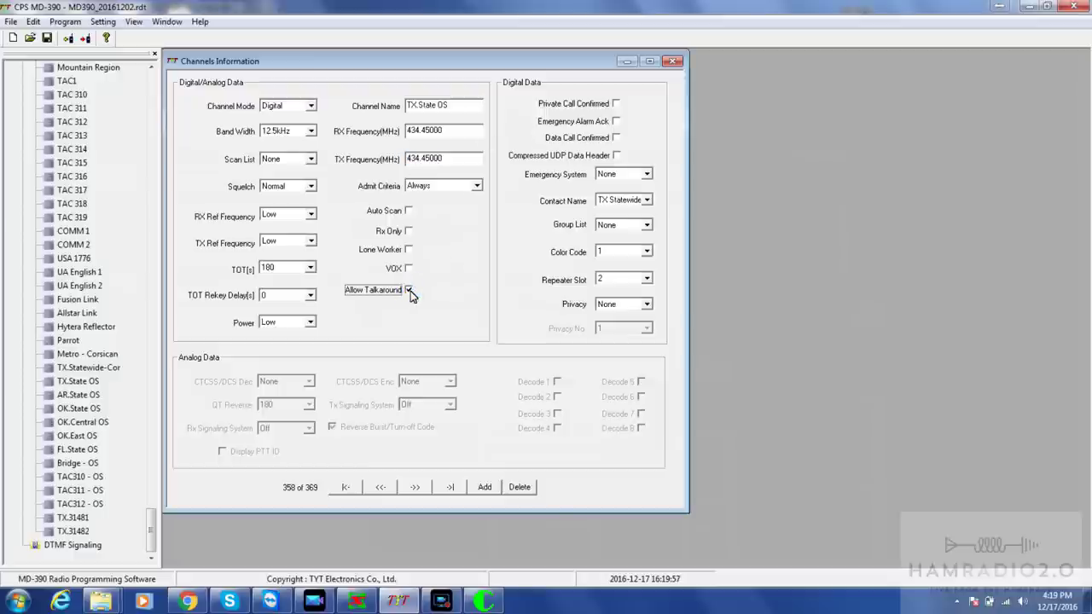
pyautogui.click(435, 186)
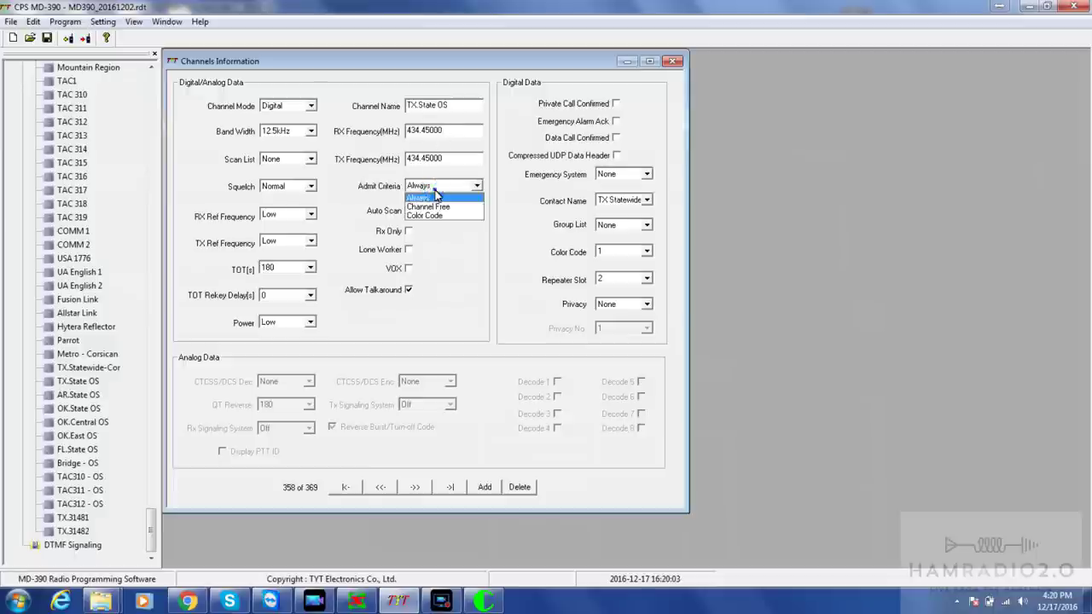
pyautogui.click(435, 194)
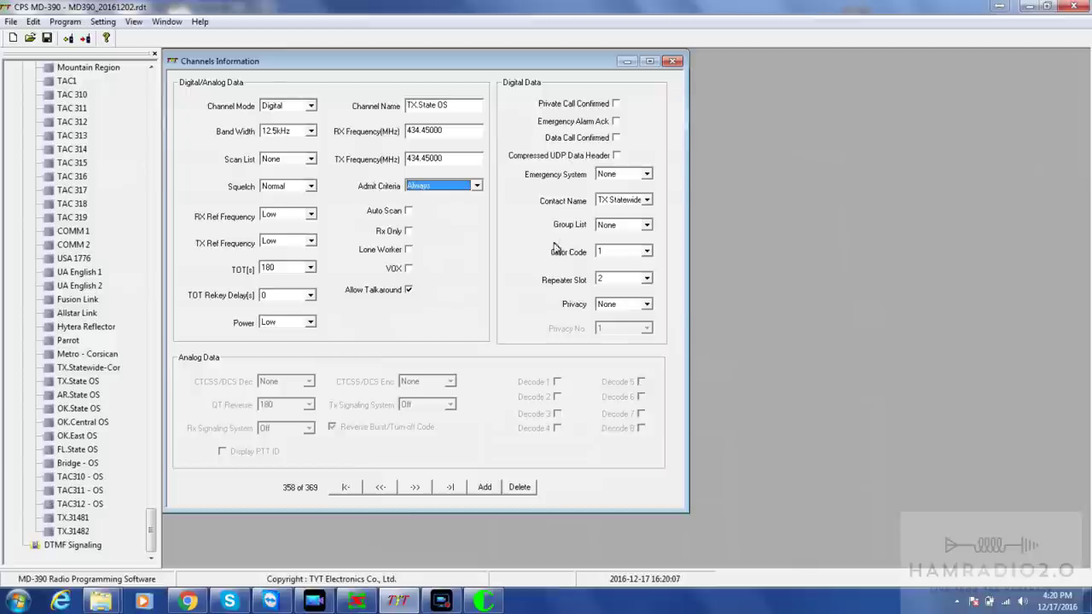
# Check the channel's contact name, keeping TX Statewide, and open the Digital Contacts list.
pyautogui.click(625, 201)
pyautogui.click(627, 210)
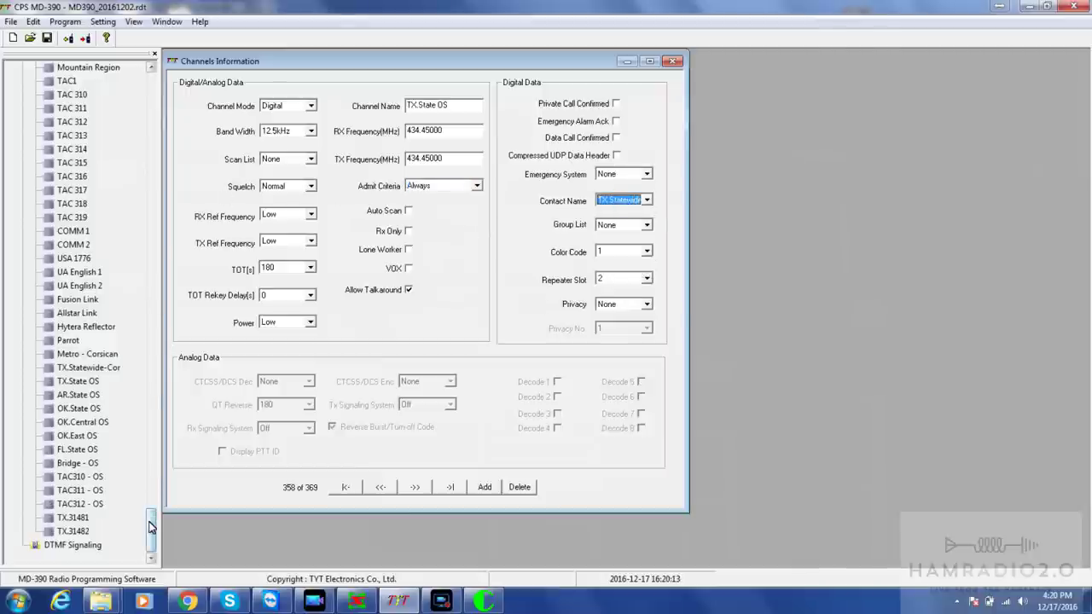
pyautogui.moveTo(151, 527); pyautogui.dragTo(143, 81)
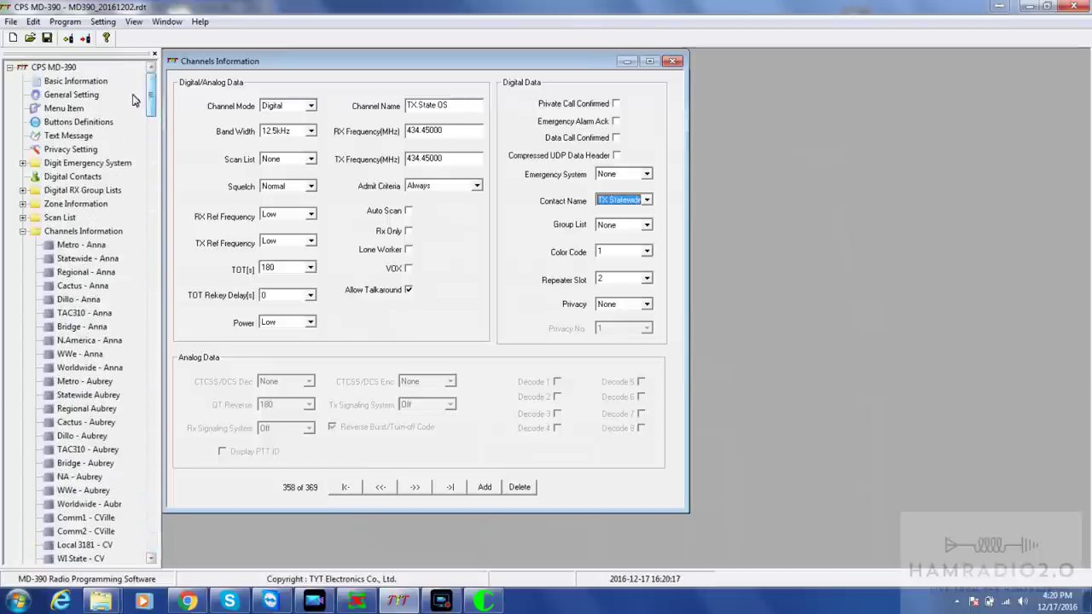
pyautogui.doubleClick(81, 179)
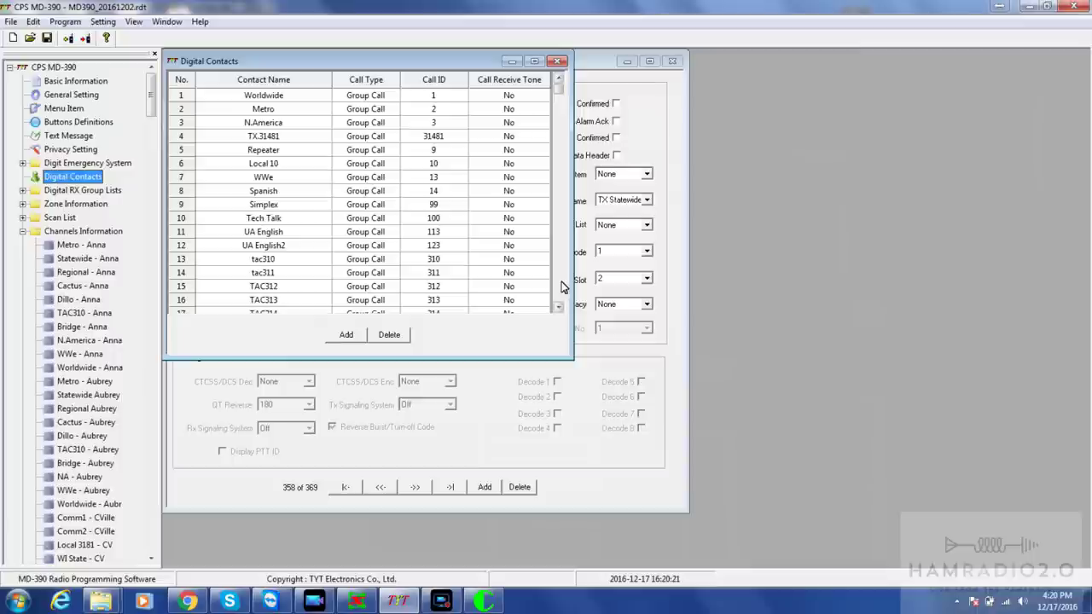
# Examine the call IDs of the tac310, FL Statewide and NE Statewide contacts, continuing through the list to OK Statewide.
pyautogui.doubleClick(408, 261)
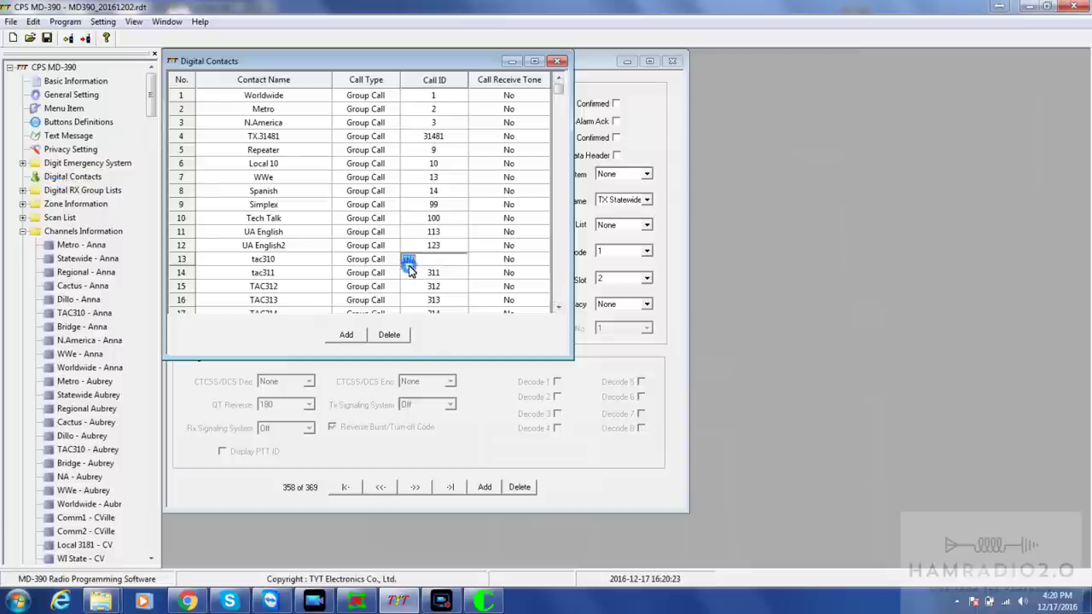
pyautogui.click(560, 295)
pyautogui.click(560, 295)
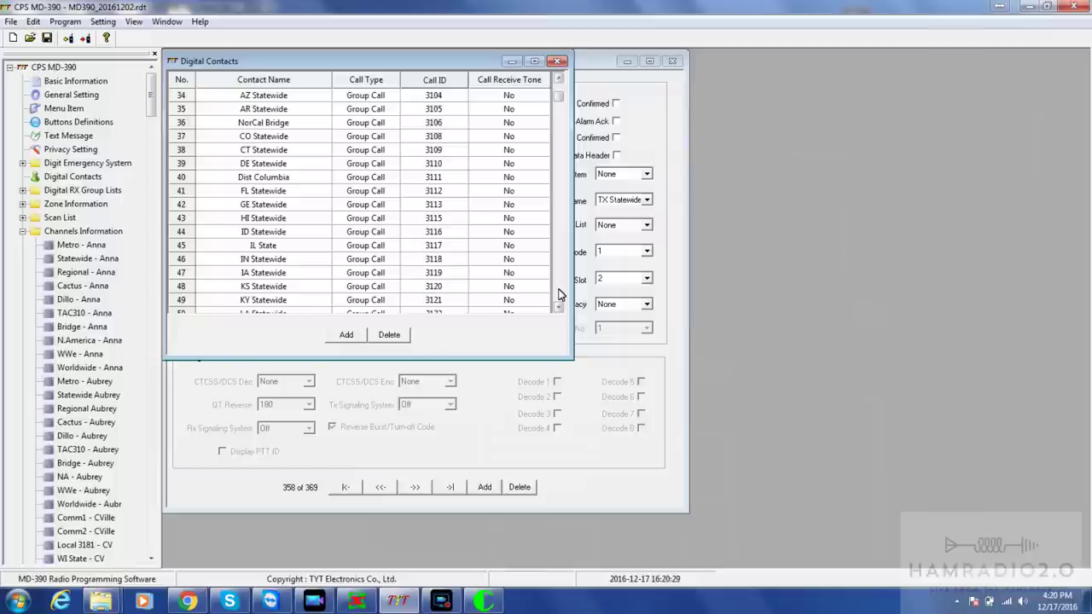
pyautogui.doubleClick(427, 190)
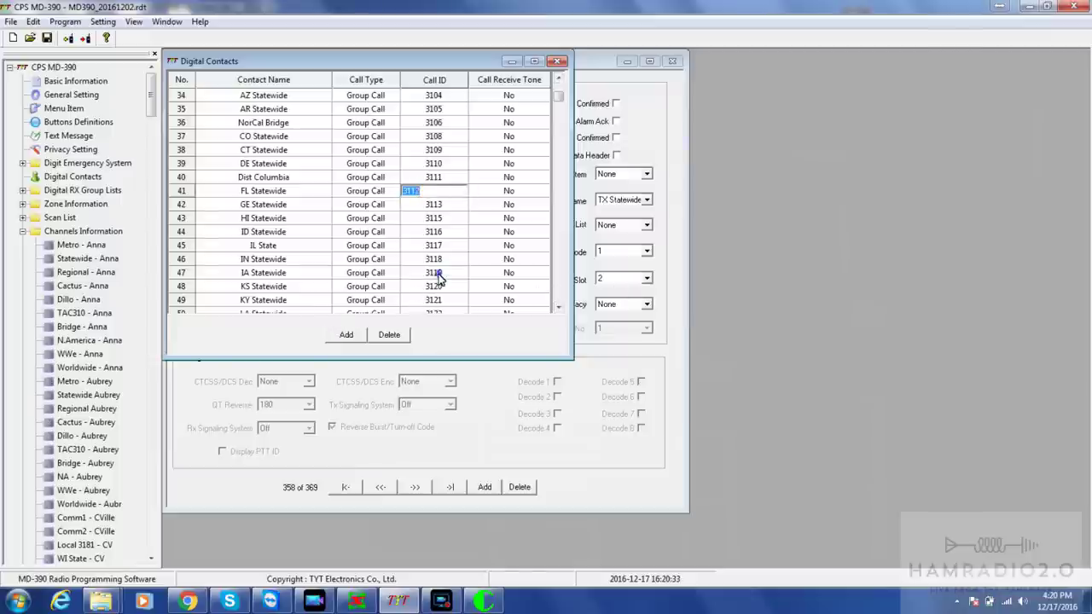
pyautogui.click(557, 293)
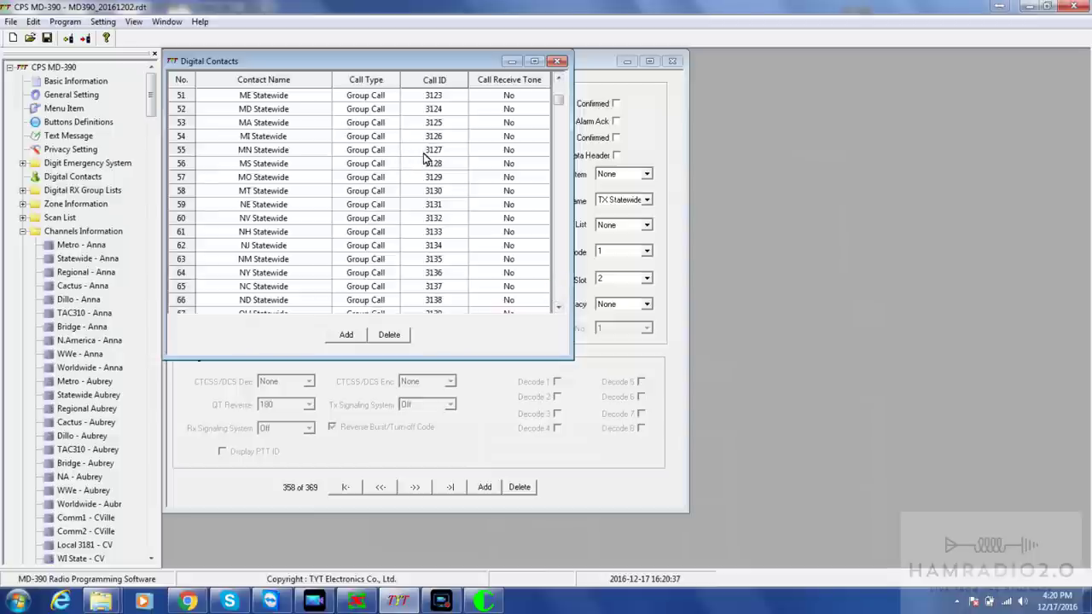
pyautogui.doubleClick(433, 207)
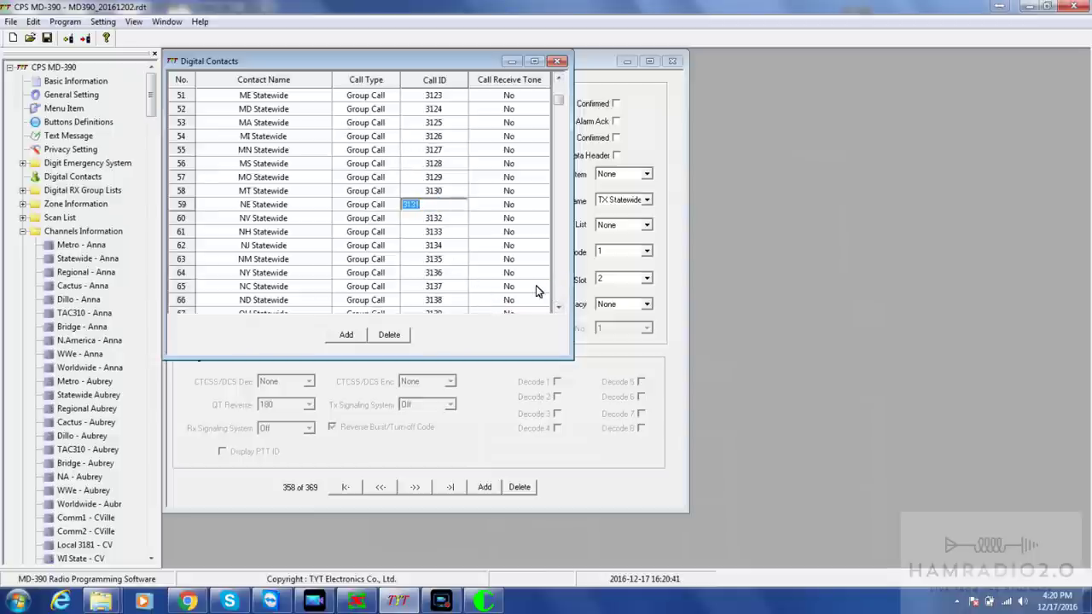
pyautogui.click(559, 299)
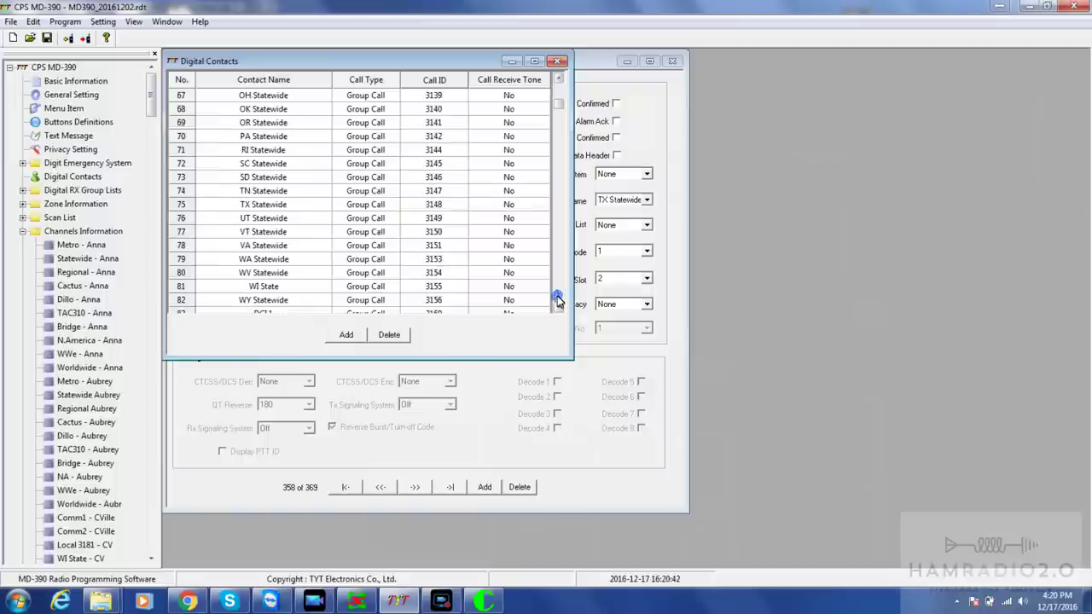
# Check the OK Statewide contact's call type and restore its call ID to 3140.
pyautogui.doubleClick(380, 110)
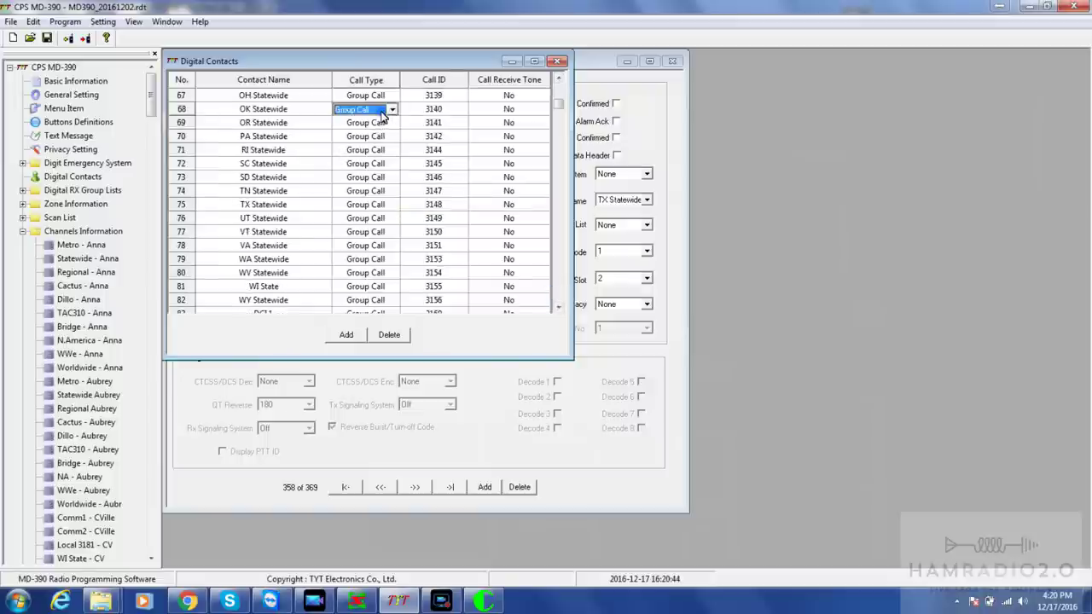
pyautogui.doubleClick(431, 111)
pyautogui.click(434, 152)
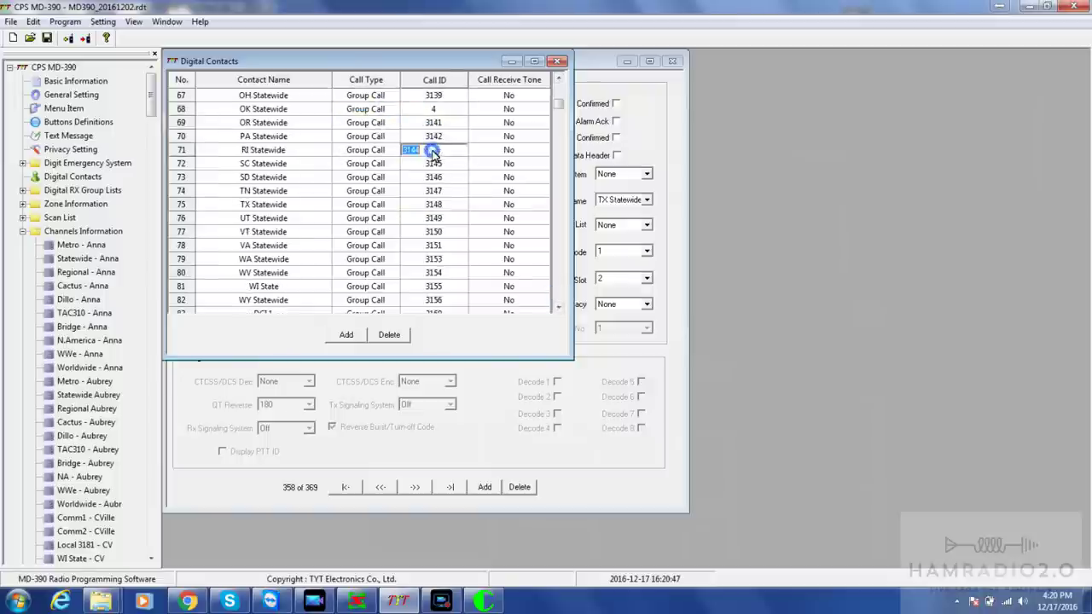
pyautogui.doubleClick(450, 114)
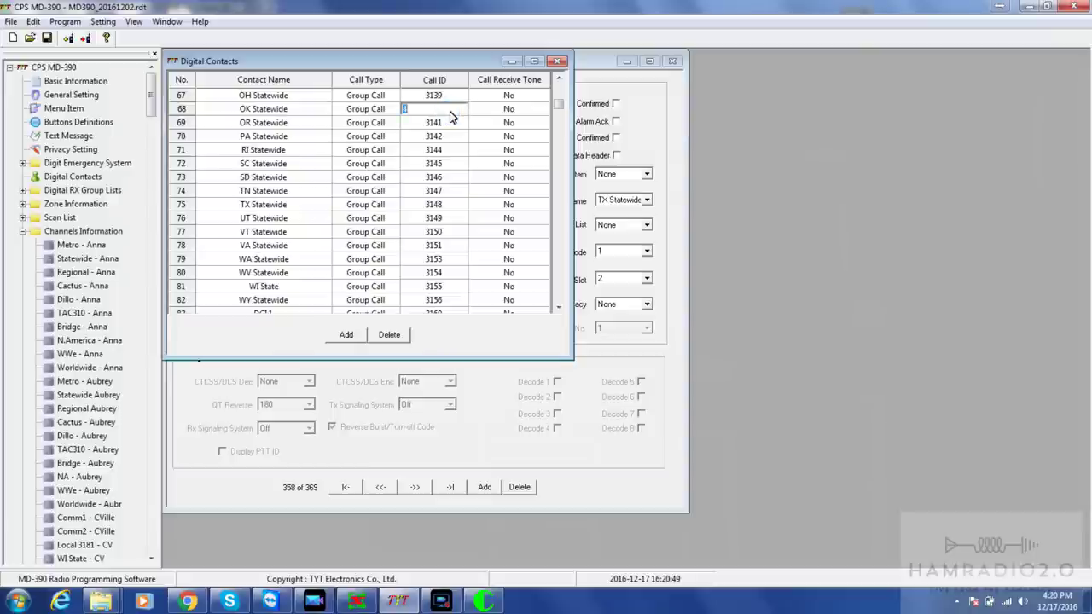
pyautogui.write('3140')
pyautogui.press('Return')
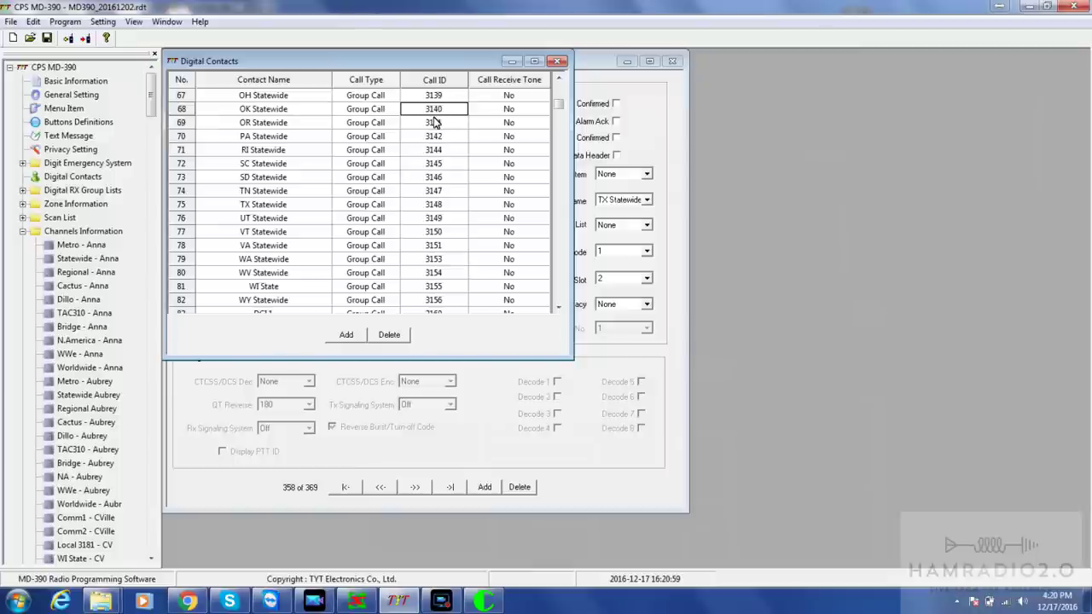
# Check the TX Statewide contact's call ID, and open the BrandMeister Talkgroup 3148 group on Facebook in a new browser tab.
pyautogui.doubleClick(436, 208)
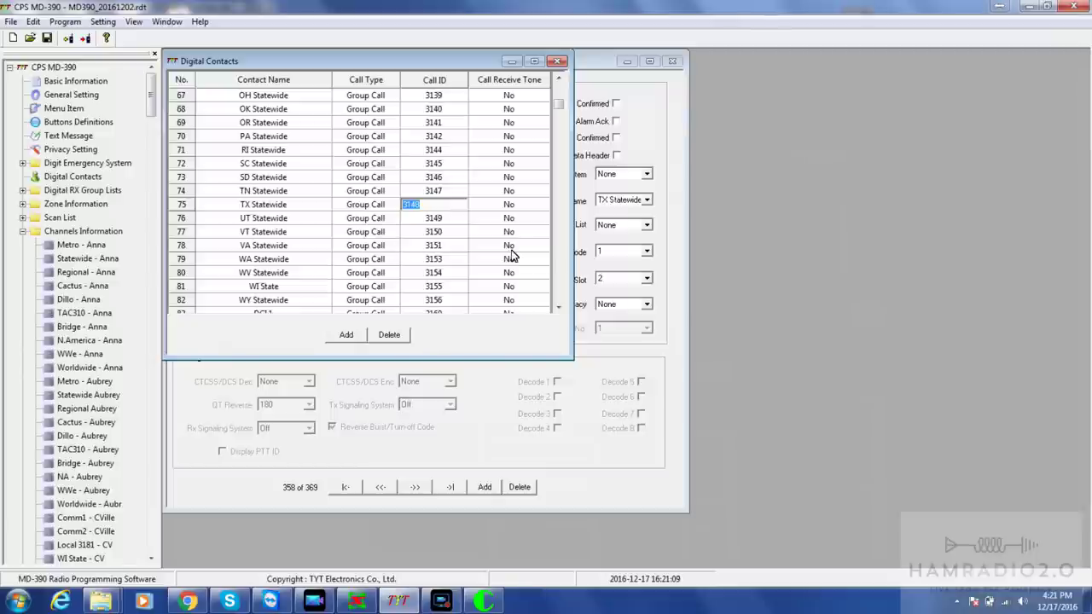
pyautogui.click(188, 602)
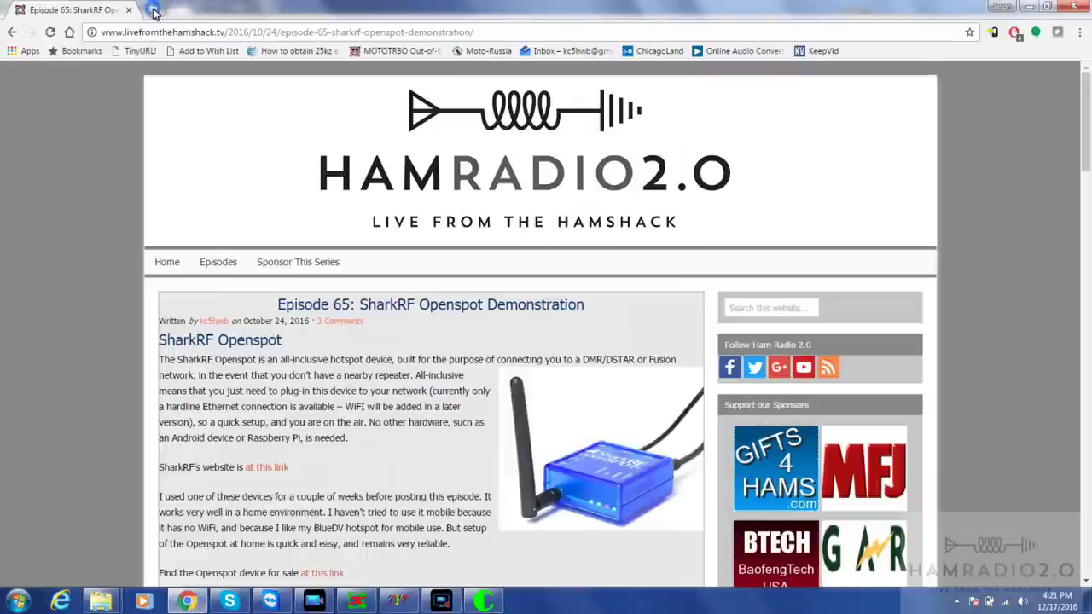
pyautogui.click(154, 11)
pyautogui.write('fa')
pyautogui.press('Return')
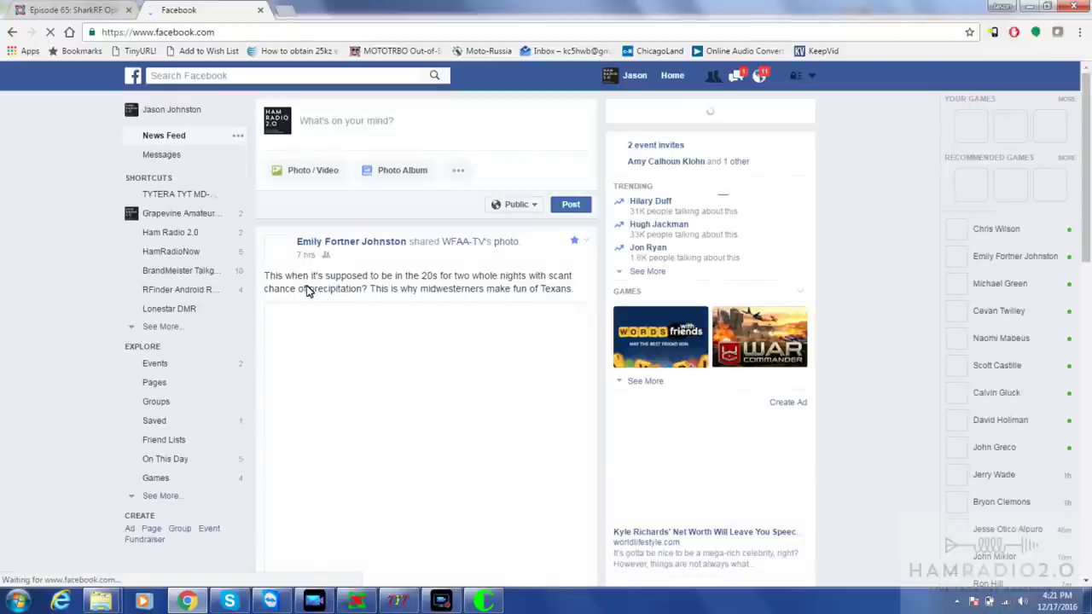
pyautogui.click(169, 271)
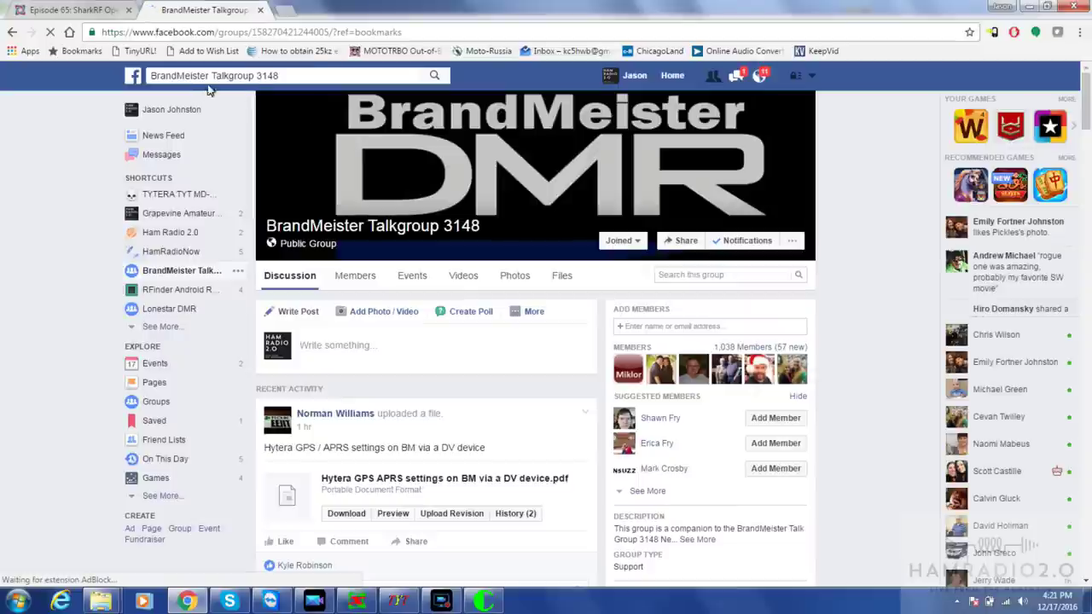
pyautogui.click(245, 76)
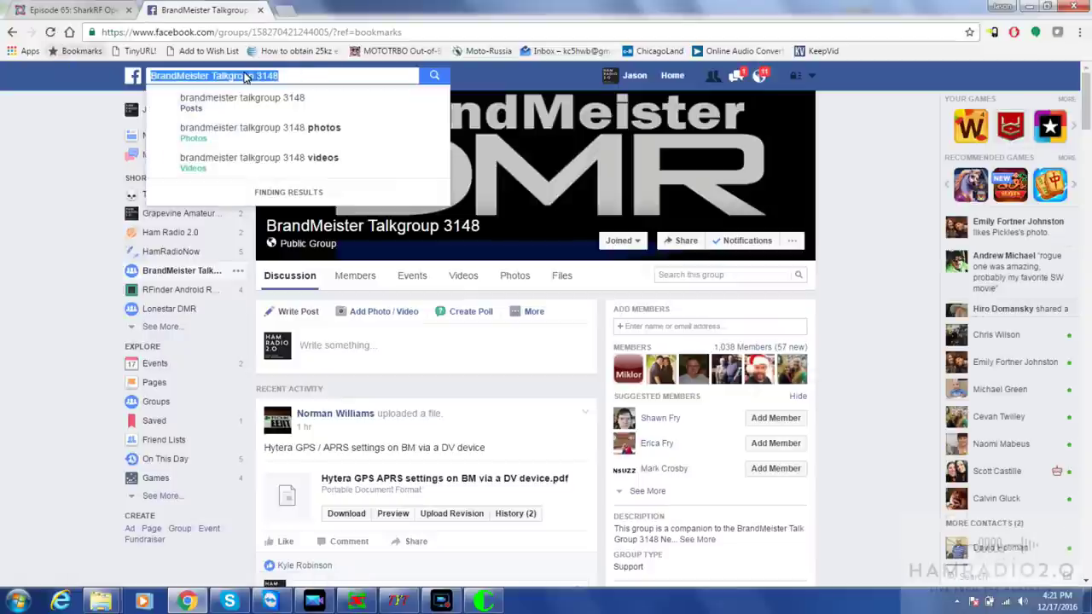
pyautogui.click(892, 216)
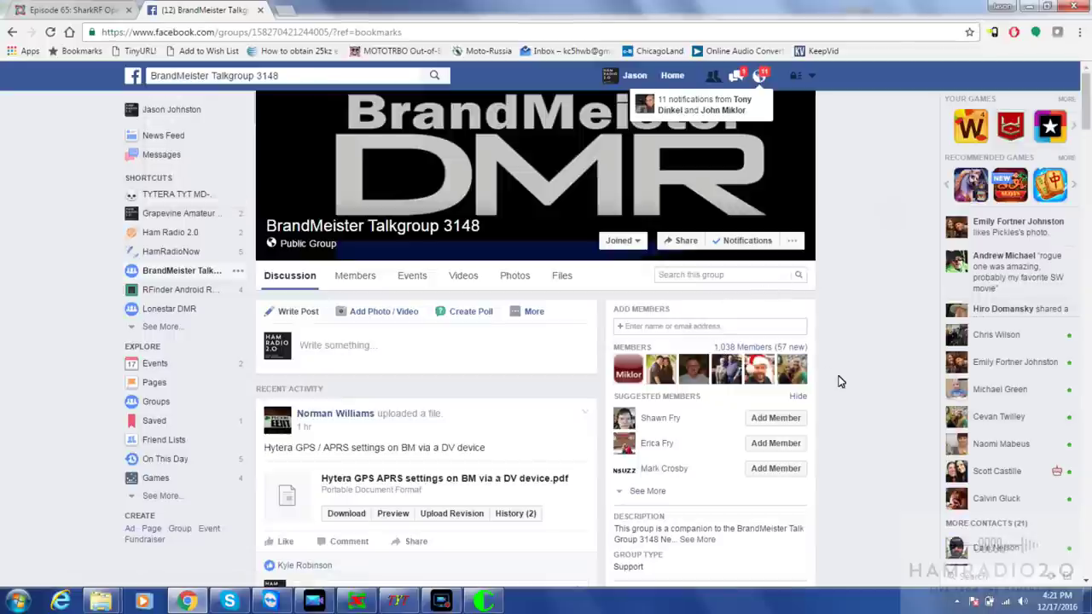
# Look through the posts in the BrandMeister Talkgroup 3148 group, and return to the MD-390 programming software.
pyautogui.scroll(-1, 839, 382)
pyautogui.scroll(-5, 839, 382)
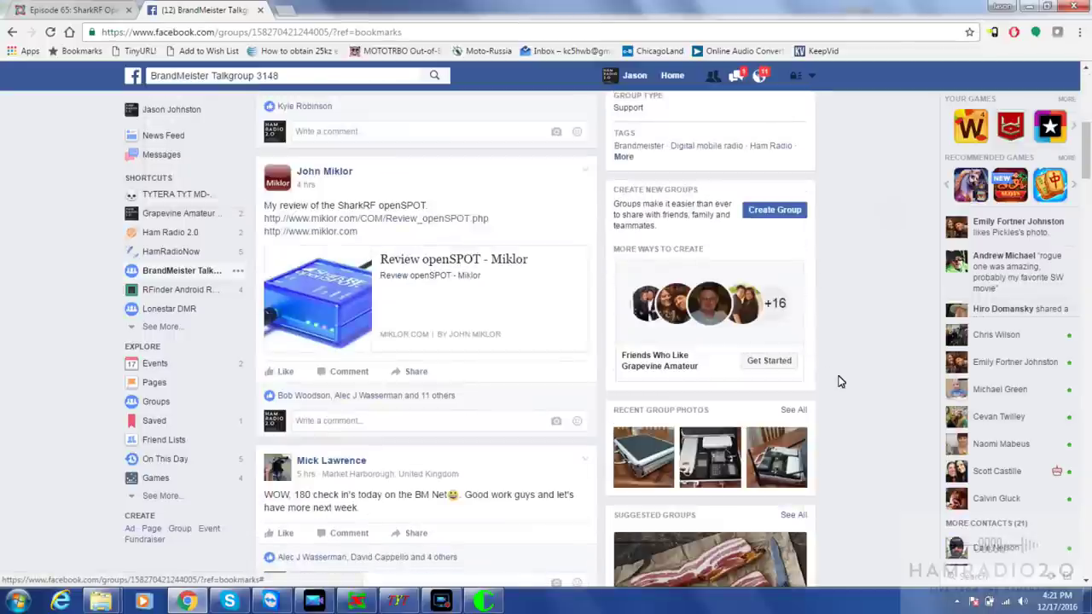
pyautogui.scroll(-5, 838, 381)
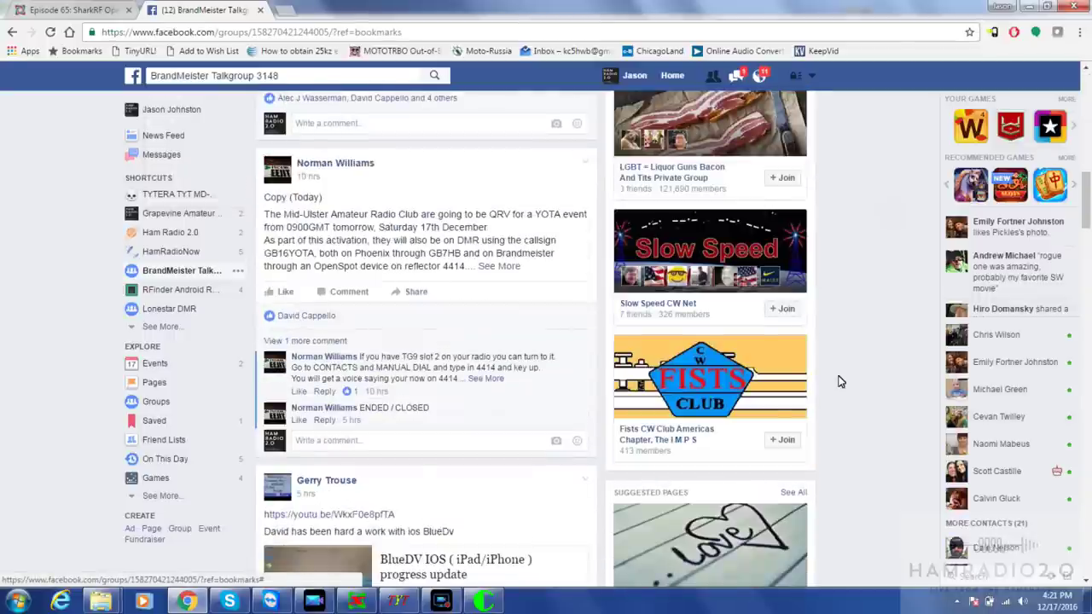
pyautogui.scroll(-5, 841, 381)
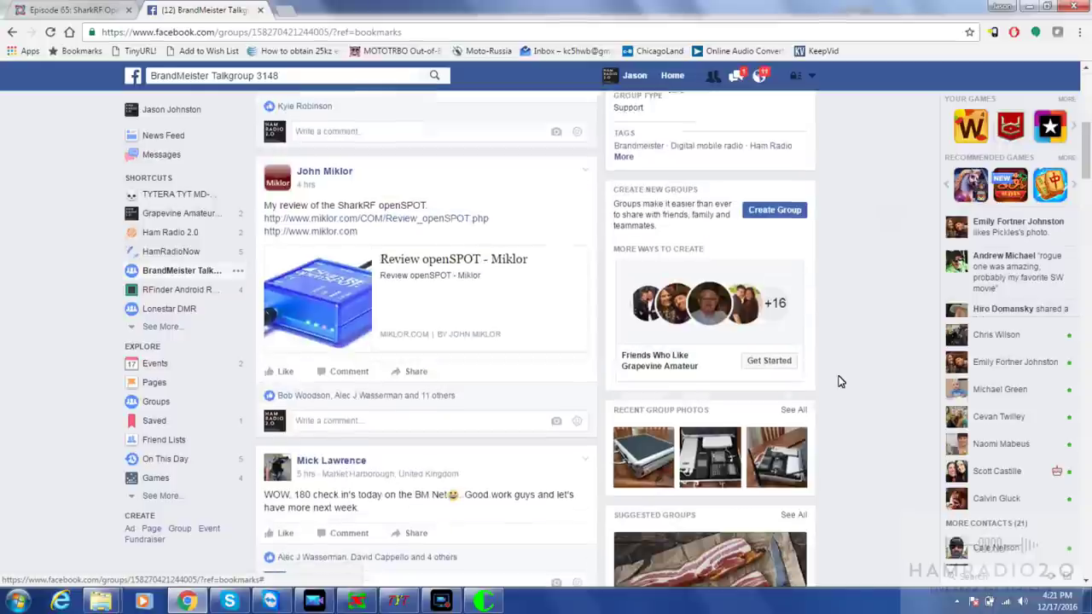
pyautogui.scroll(-10, 840, 382)
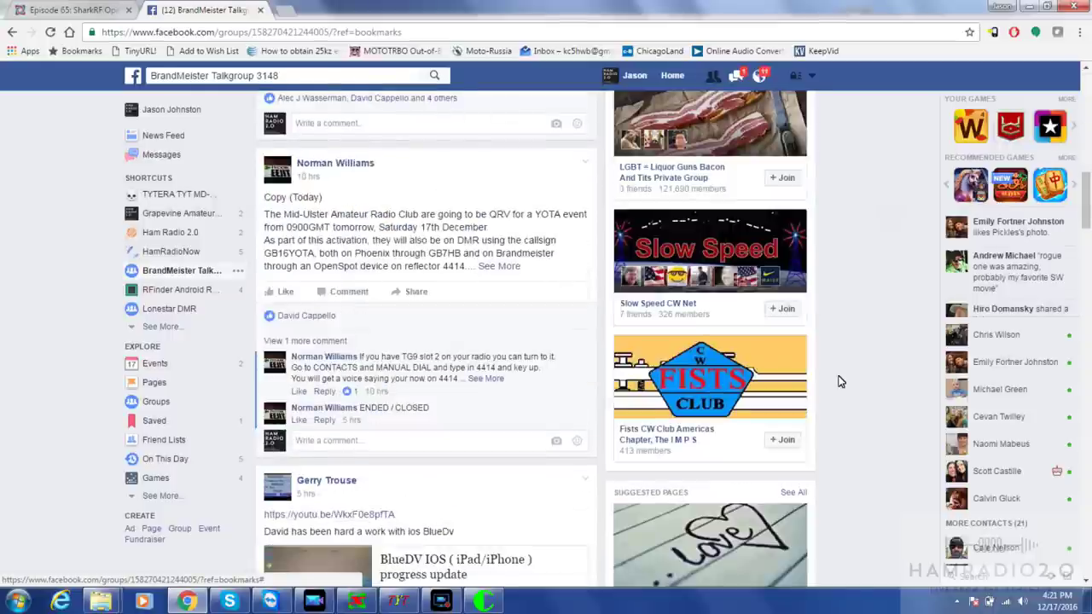
pyautogui.scroll(-10, 840, 382)
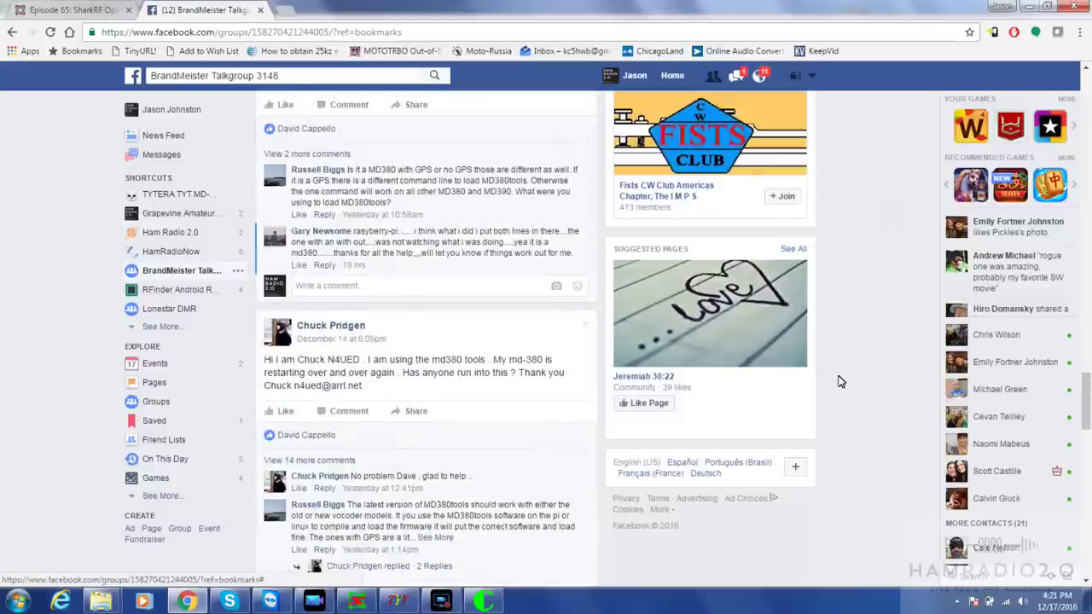
pyautogui.scroll(-5, 841, 382)
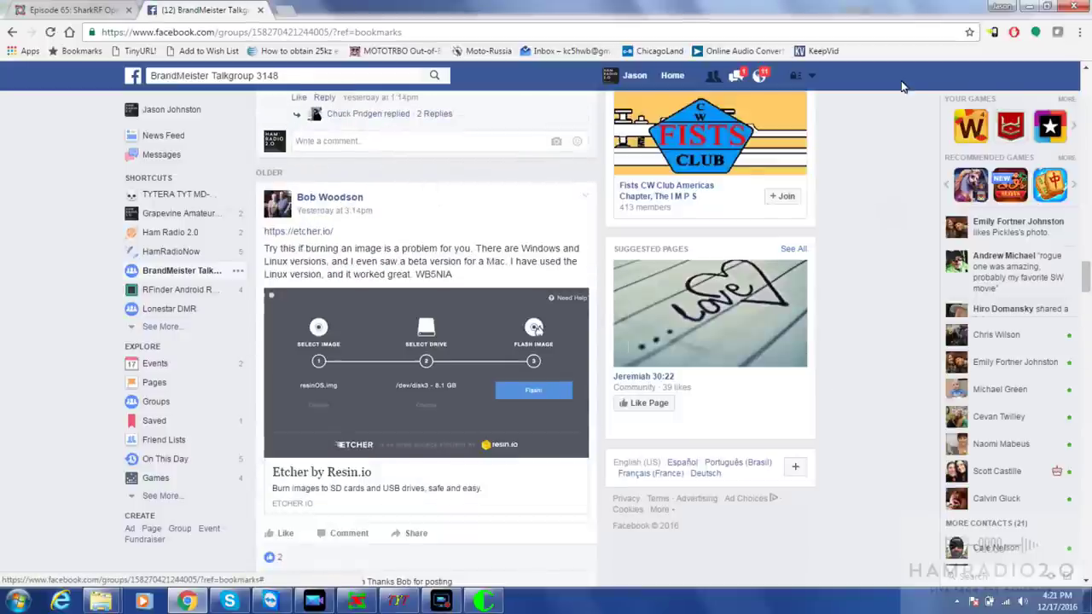
pyautogui.click(1028, 6)
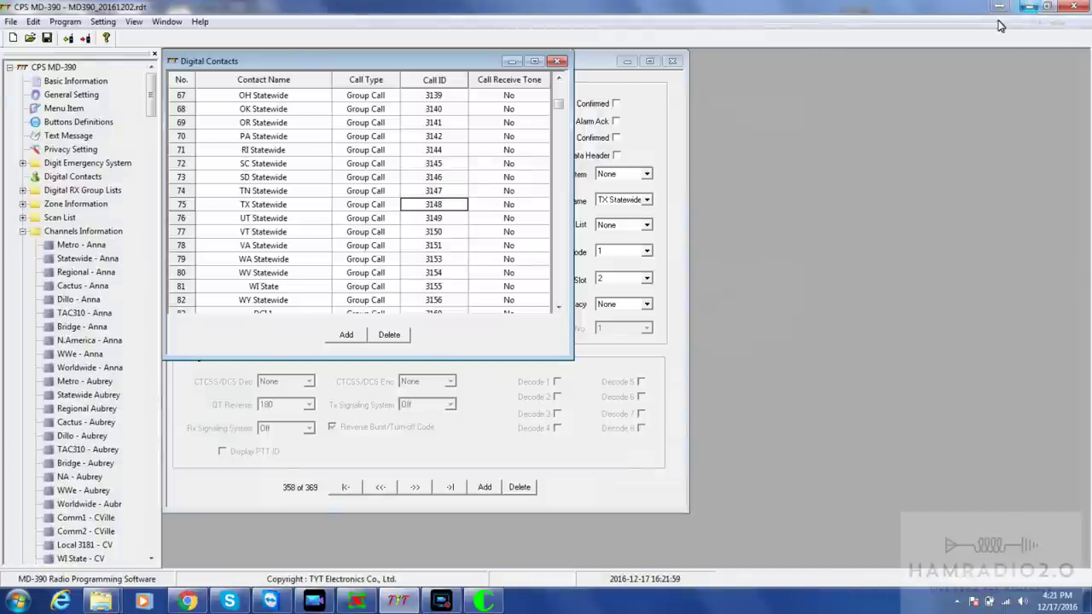
# Close the Digital Contacts list and keep TX Statewide as the contact name of the TX.State OS channel.
pyautogui.click(556, 62)
pyautogui.click(615, 201)
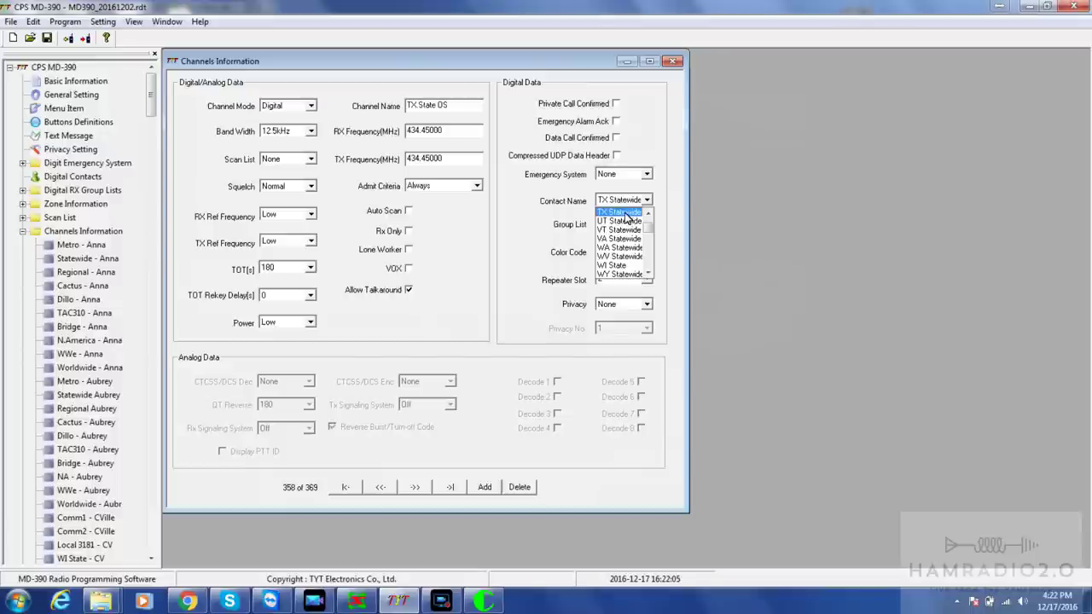
pyautogui.click(626, 212)
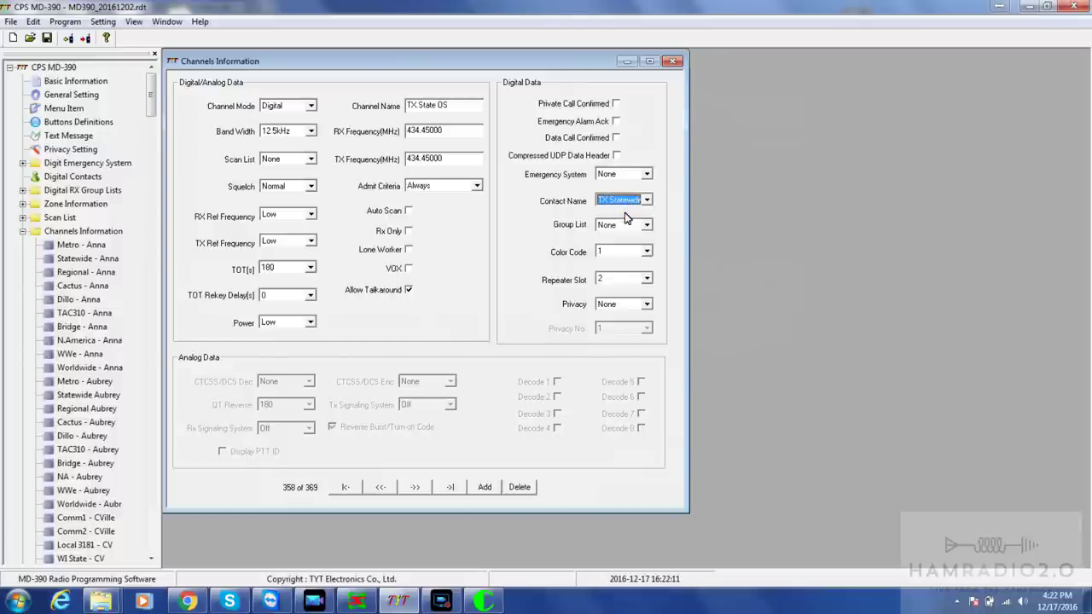
# Try DCI Bridge as the channel's contact name, and return the contact to TX Statewide.
pyautogui.click(647, 203)
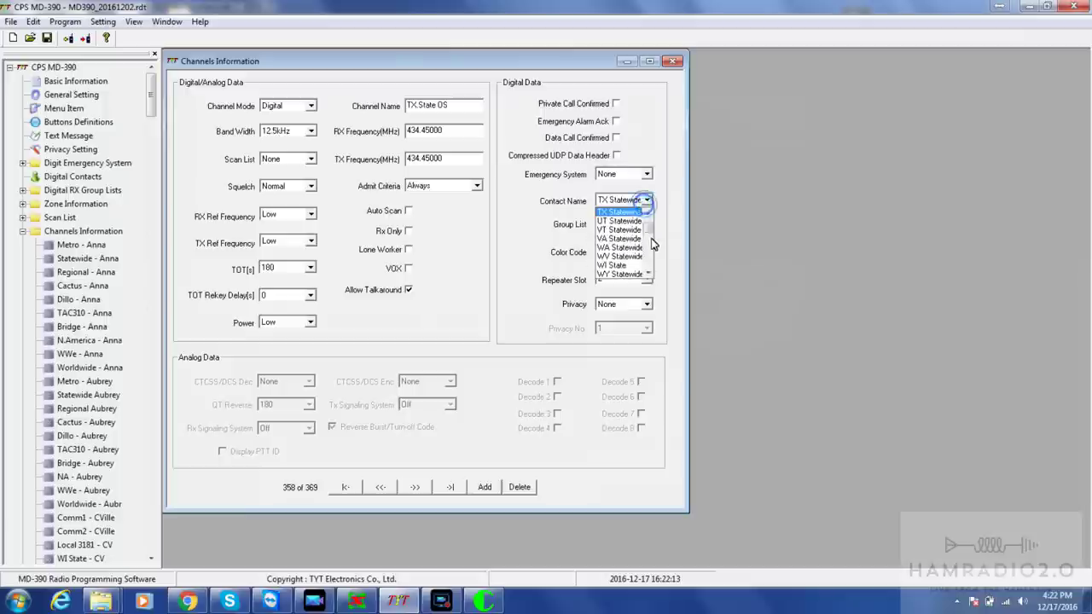
pyautogui.moveTo(649, 235); pyautogui.dragTo(646, 219)
pyautogui.press('d')
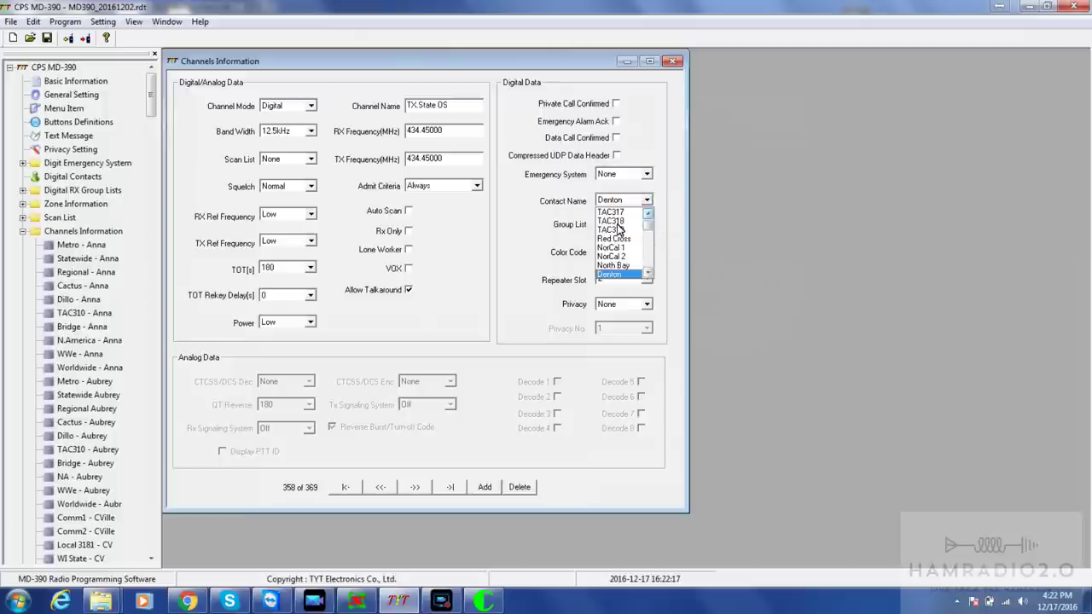
pyautogui.press('c')
pyautogui.press('Return')
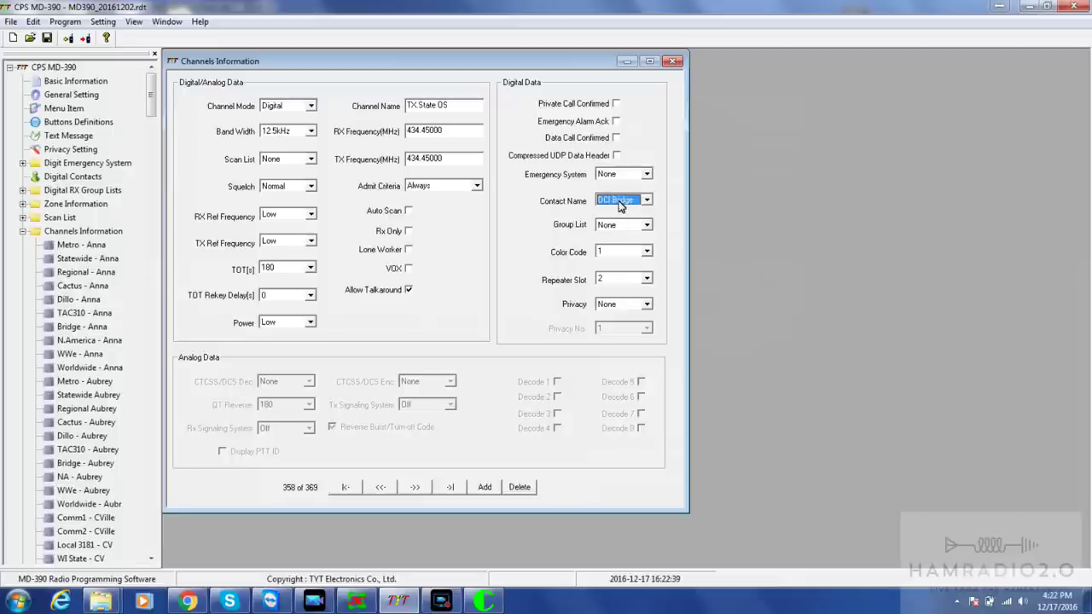
pyautogui.scroll(-1, 621, 206)
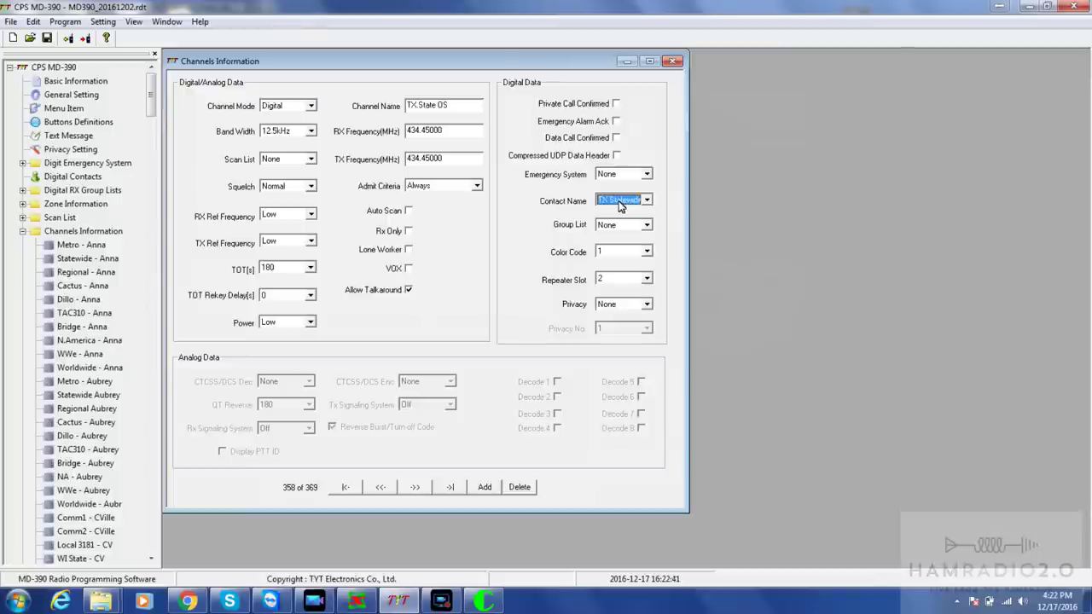
# Check the channel's color code and repeater slot options, keeping color code 1 and slot 2.
pyautogui.click(613, 252)
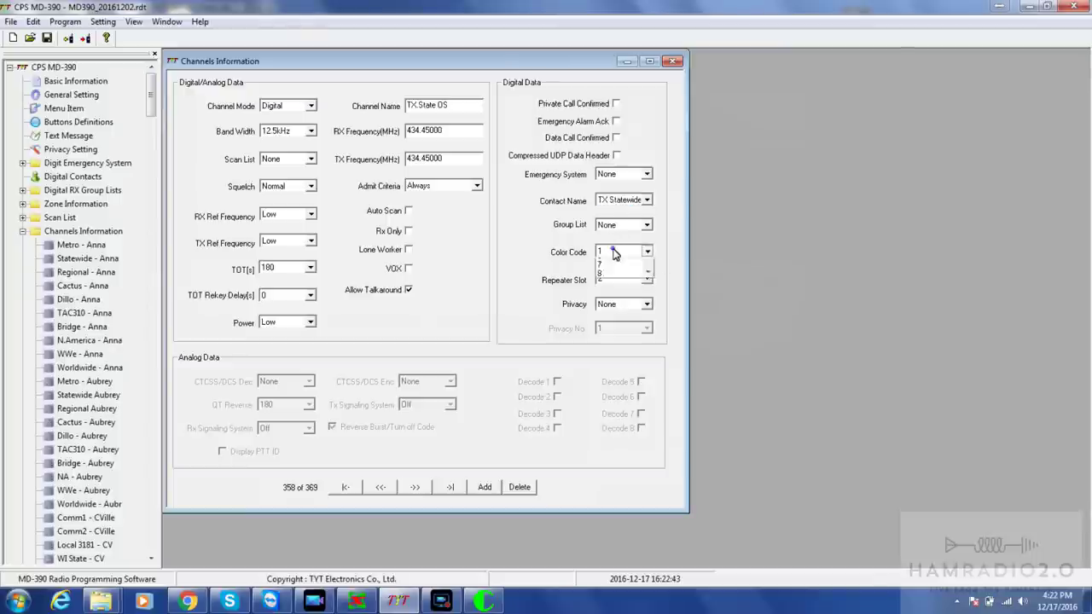
pyautogui.click(615, 255)
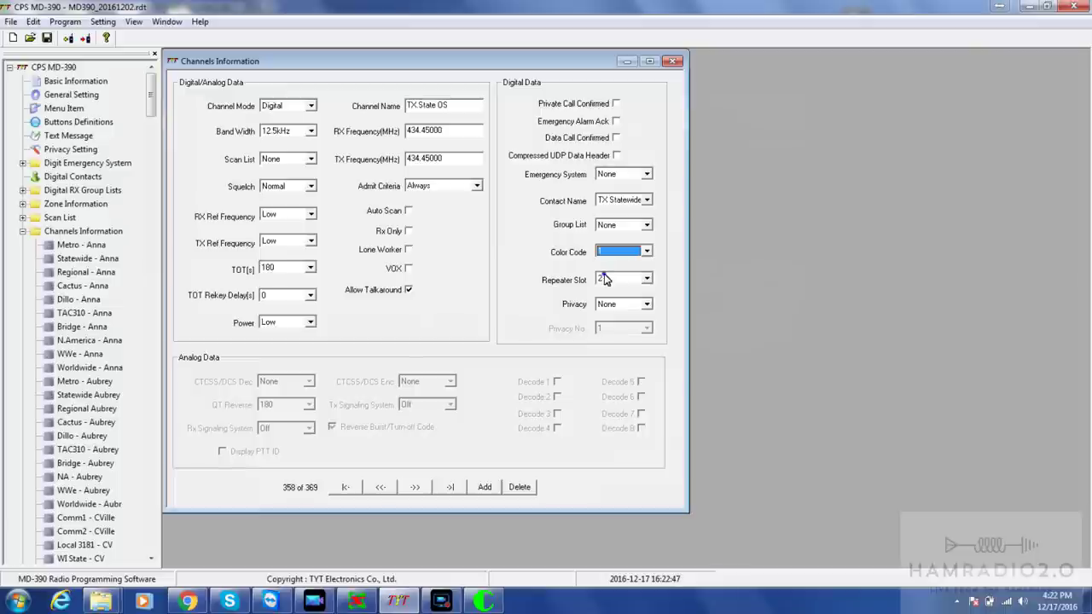
pyautogui.click(603, 280)
pyautogui.click(604, 278)
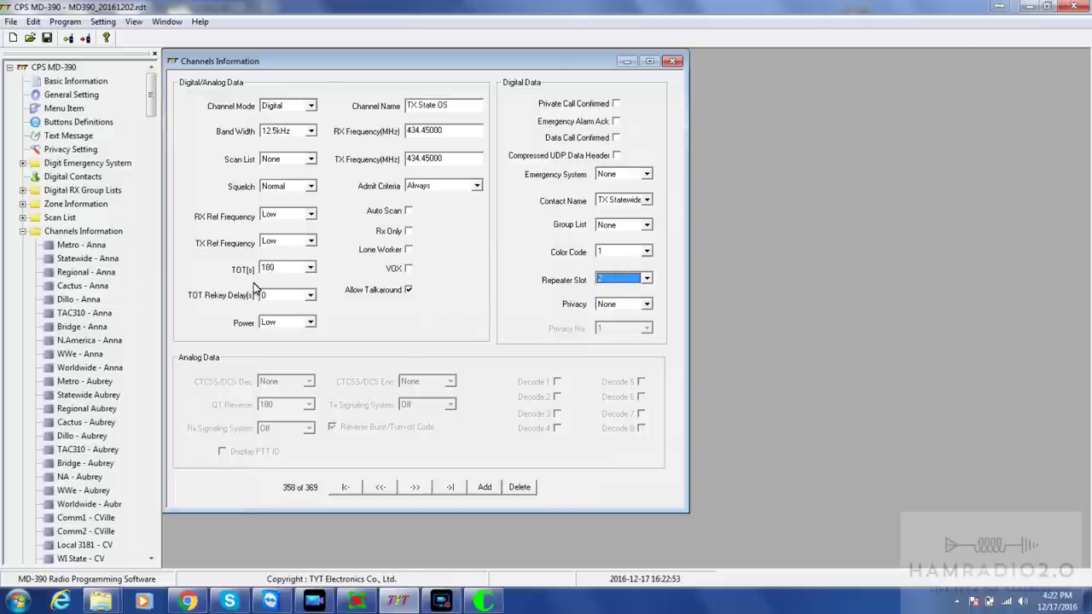
# Review the hotspot channels in the channel list and the TX.State OS channel's name, RX and TX frequencies and contact name.
pyautogui.moveTo(150, 104); pyautogui.dragTo(177, 545)
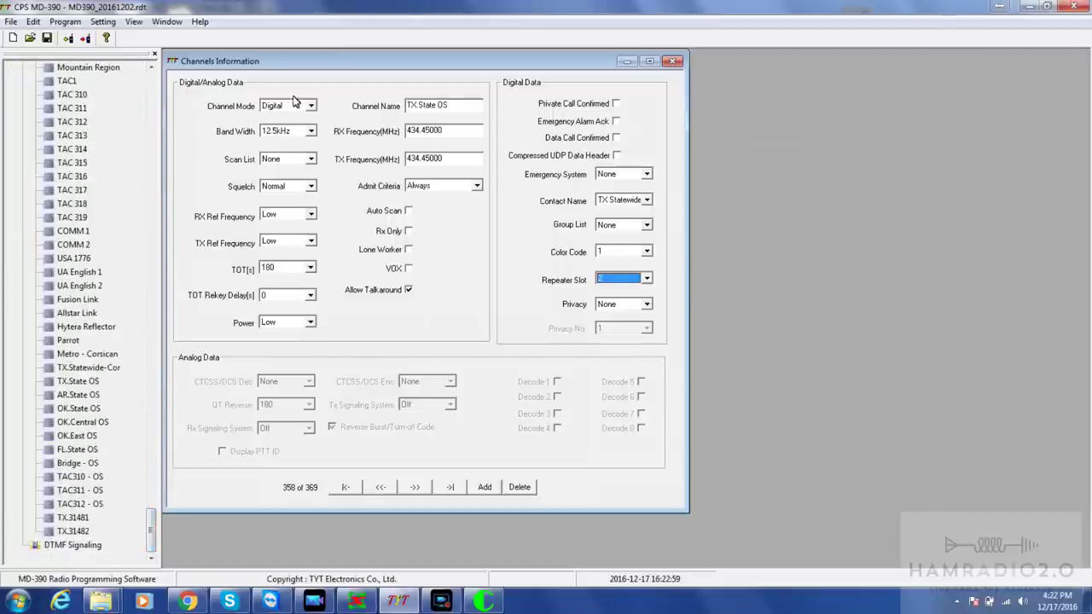
pyautogui.doubleClick(445, 105)
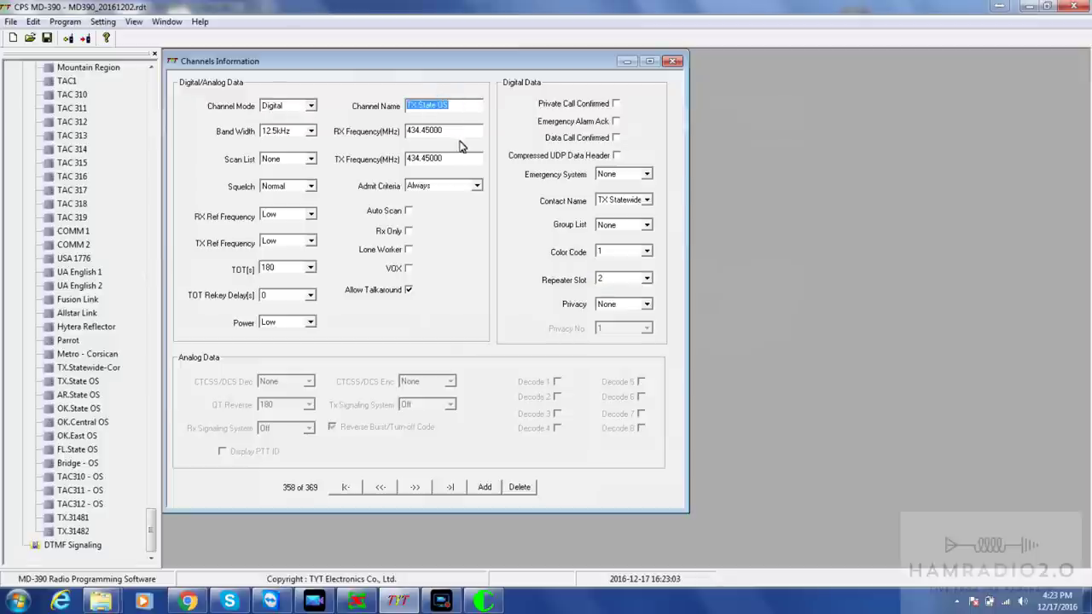
pyautogui.doubleClick(459, 132)
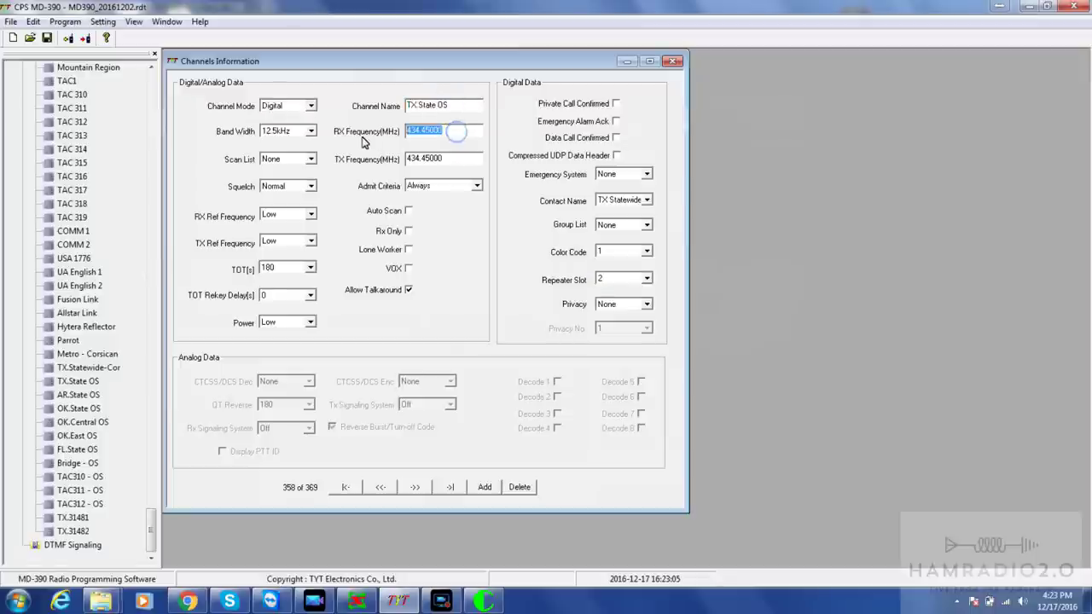
pyautogui.doubleClick(460, 158)
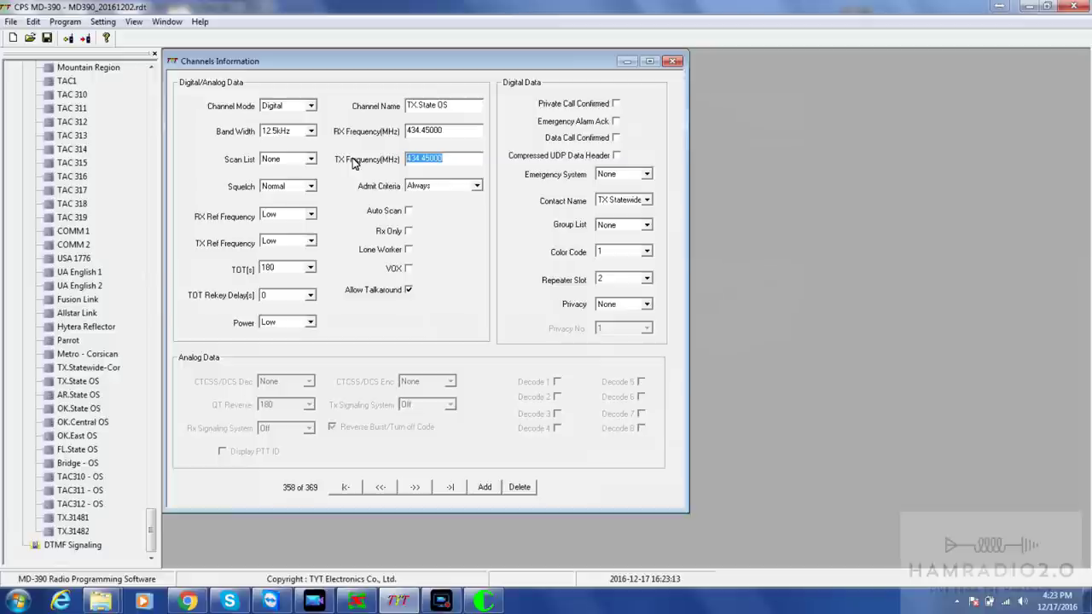
pyautogui.click(614, 204)
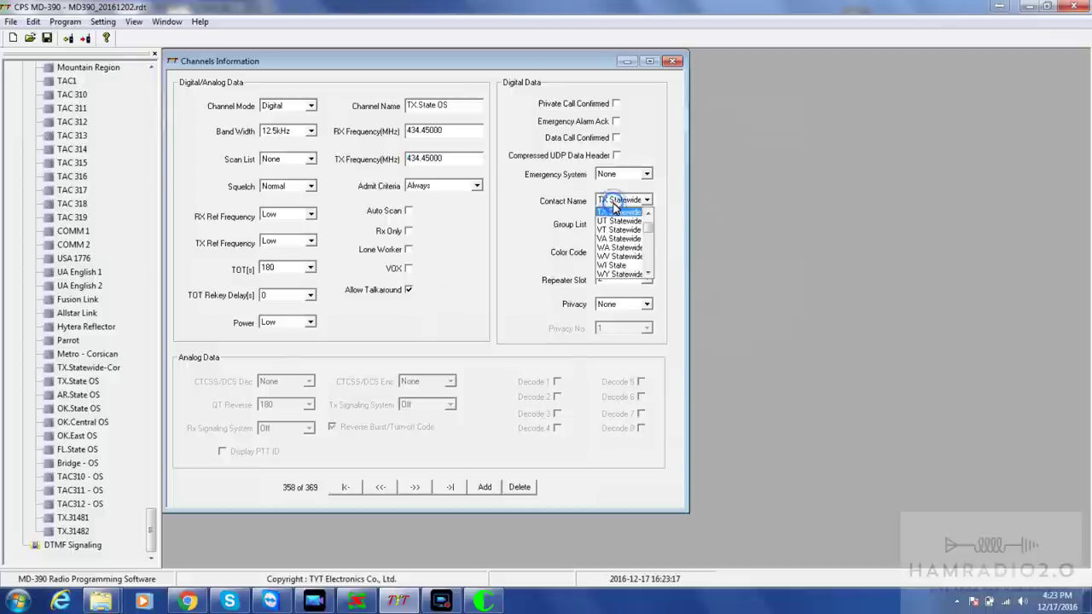
pyautogui.click(614, 205)
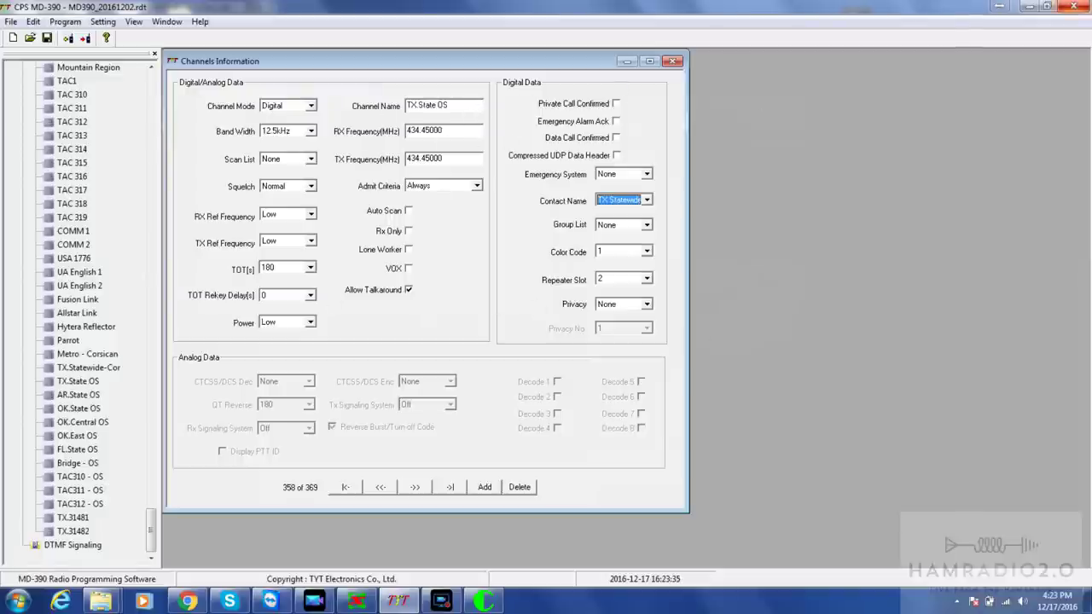
# Switch to the CS800 programming software and set the receive frequency of digital channel DCH 1 to 434.45 MHz.
pyautogui.click(1028, 8)
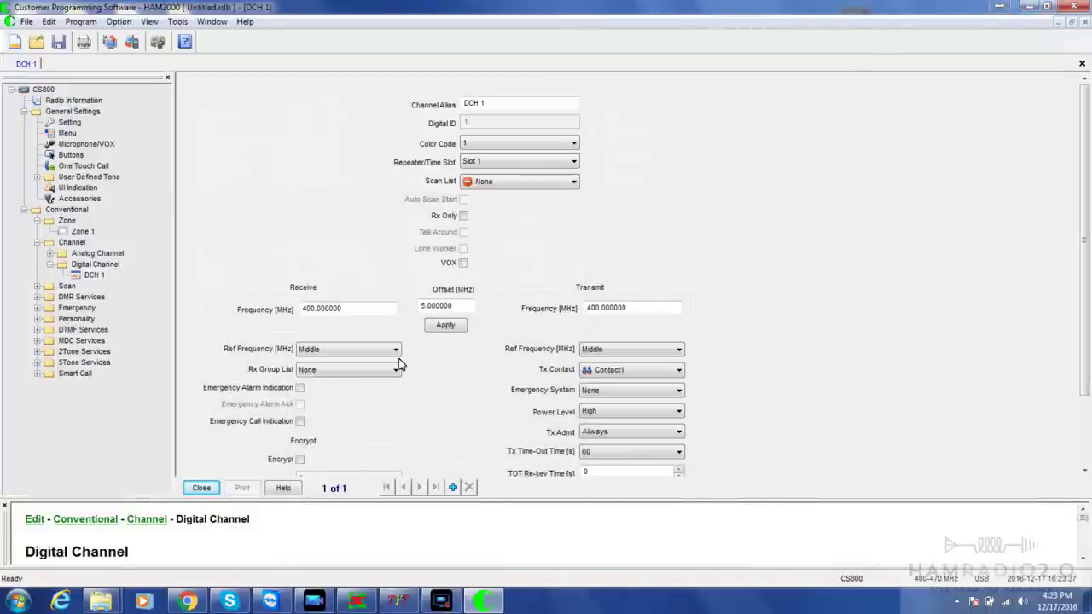
pyautogui.click(365, 310)
pyautogui.write('434')
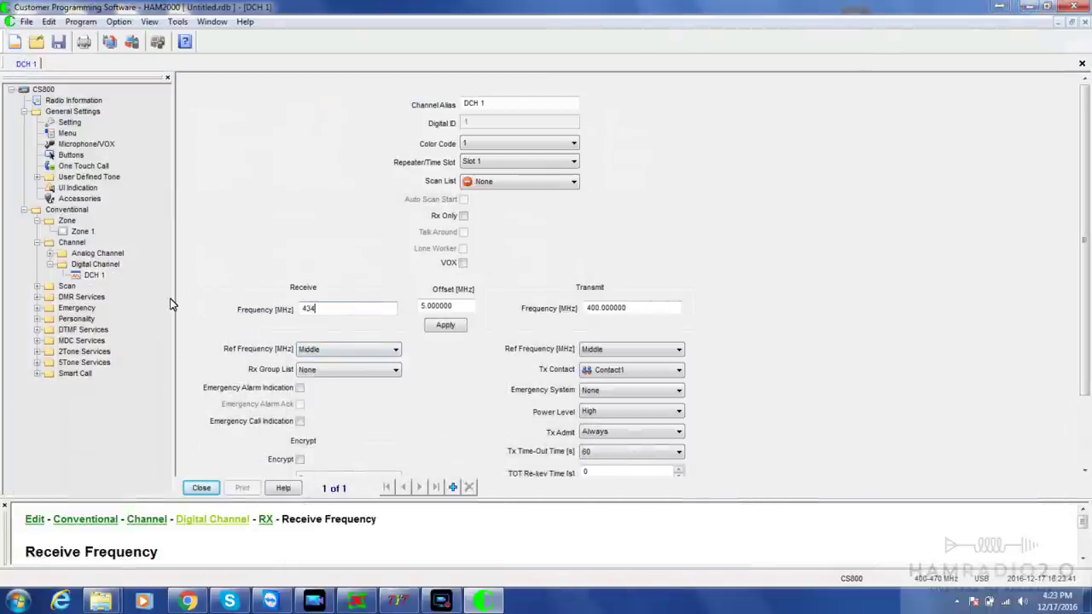
pyautogui.write('.45')
pyautogui.press('Return')
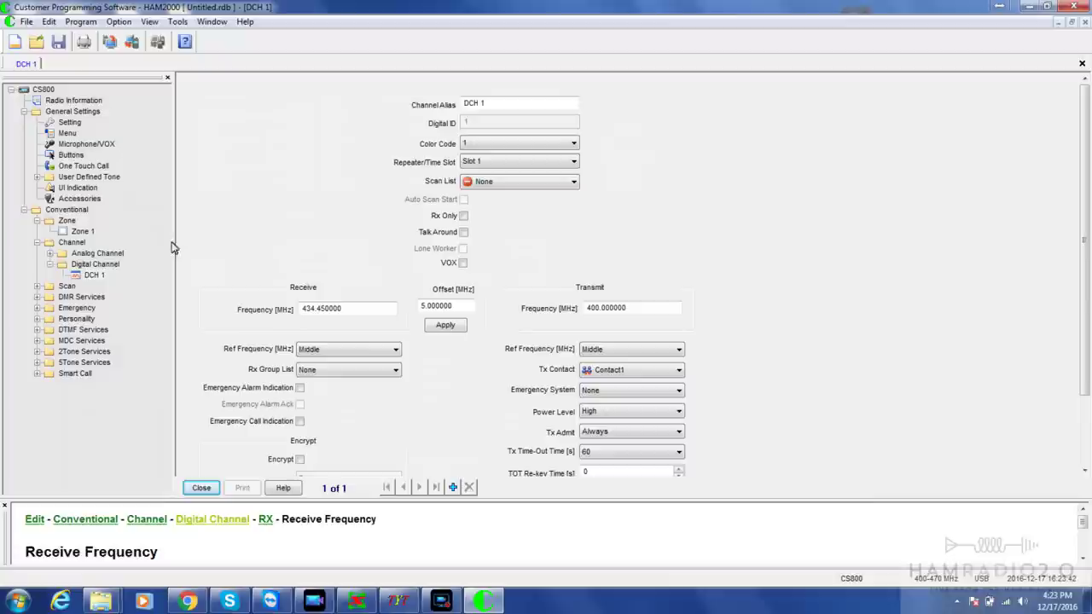
# Set the digital channel's transmit frequency to 434.45 MHz and its repeater/time slot to Slot 2.
pyautogui.click(627, 313)
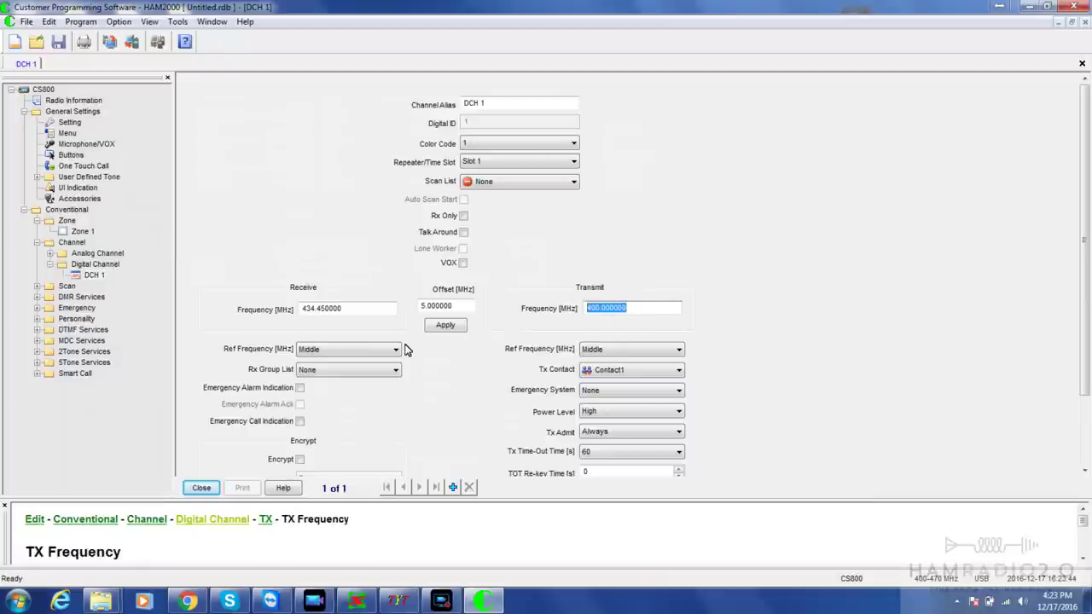
pyautogui.write('434.45')
pyautogui.press('Return')
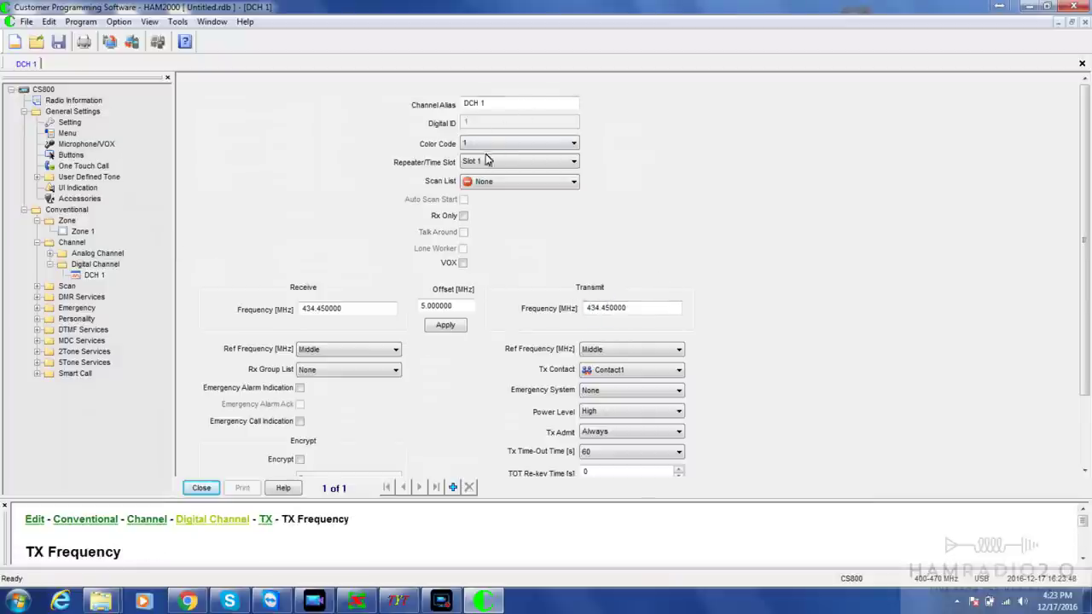
pyautogui.click(480, 161)
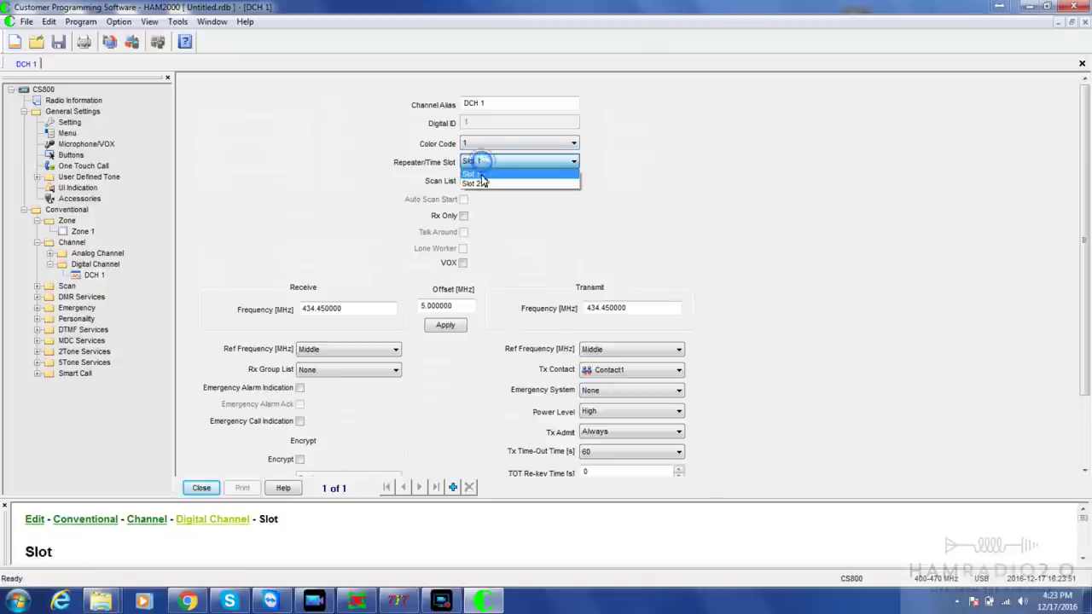
pyautogui.click(476, 182)
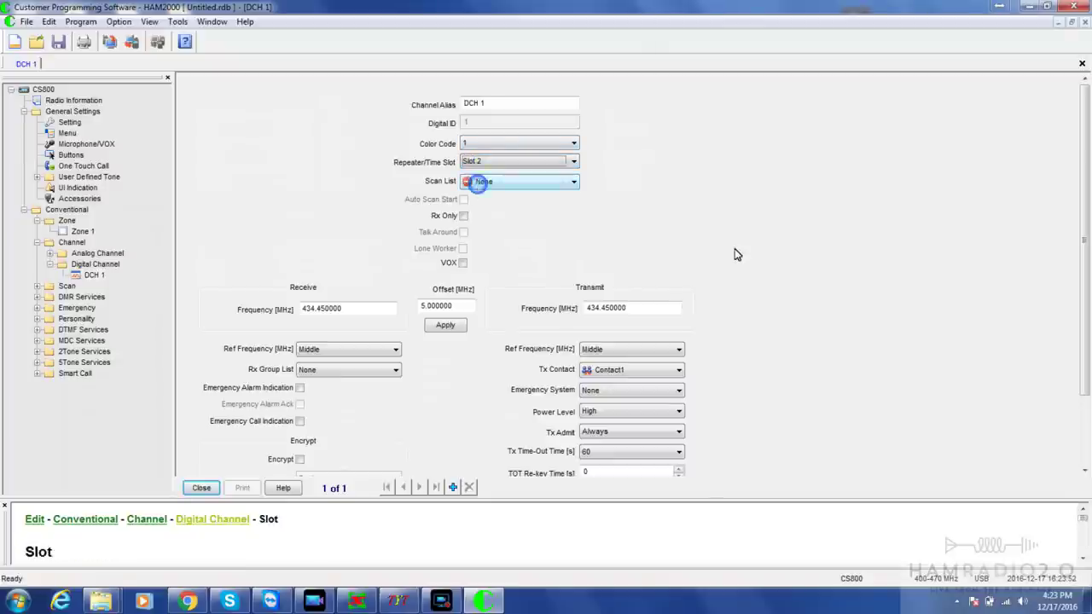
# Check the channel's Tx Contact choices, and rename the first contact in the DMR Services contact list to Texas.
pyautogui.click(636, 372)
pyautogui.click(637, 373)
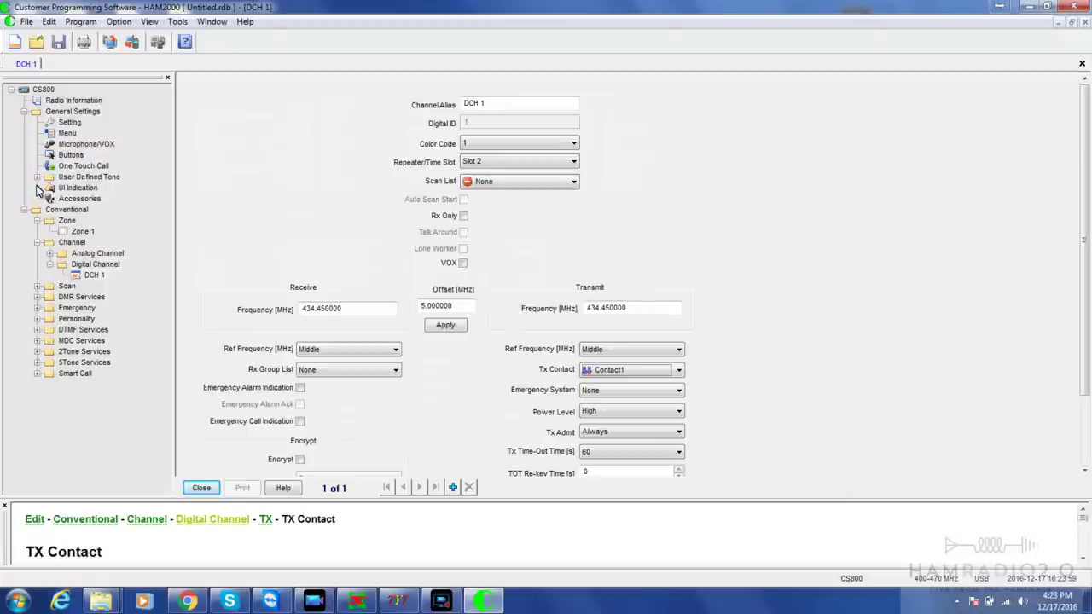
pyautogui.click(37, 318)
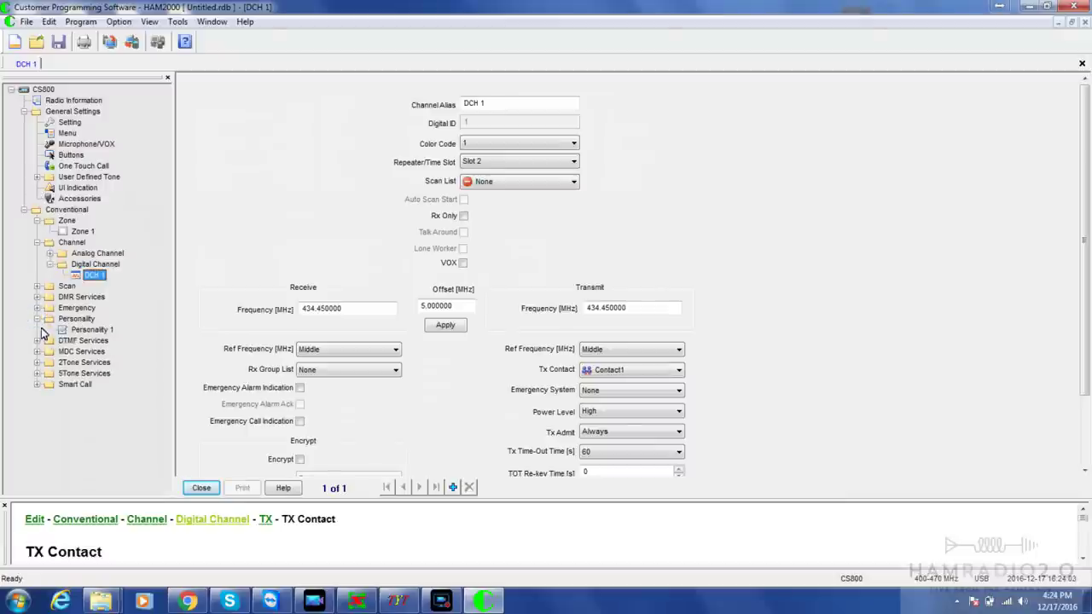
pyautogui.click(37, 297)
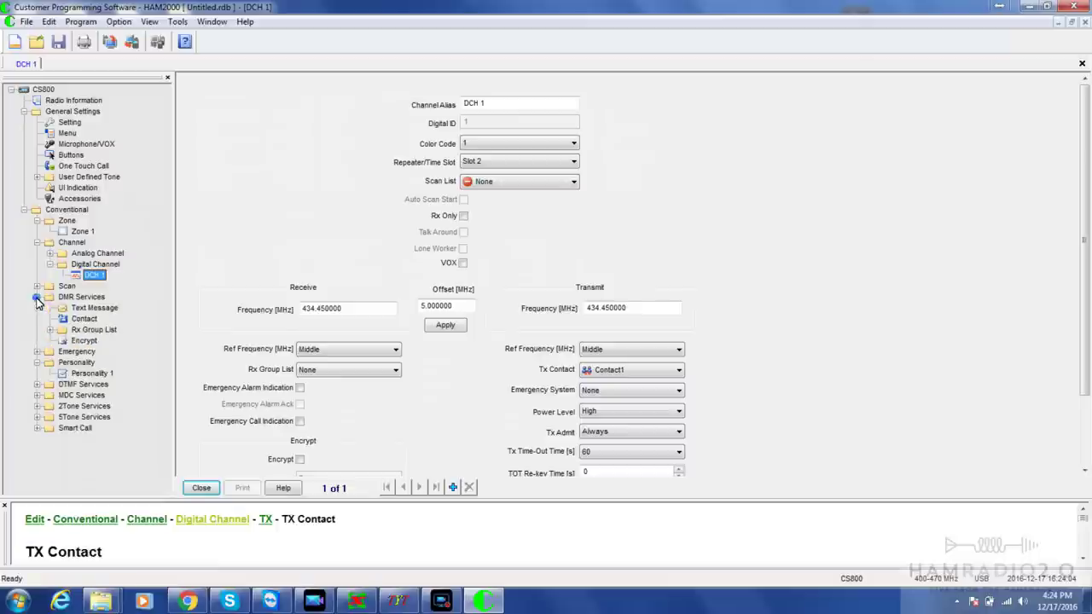
pyautogui.click(84, 317)
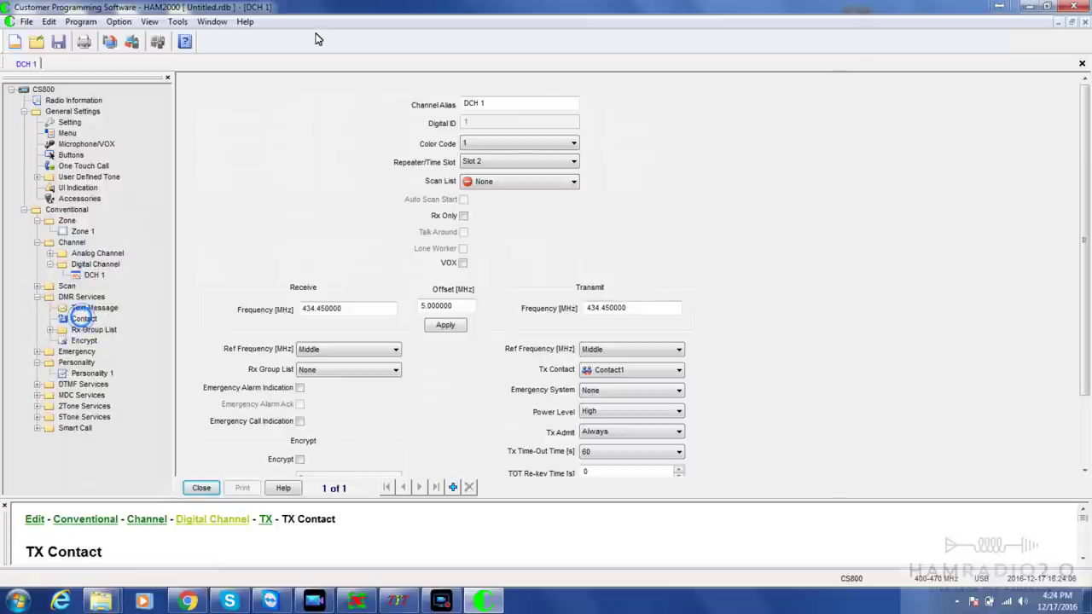
pyautogui.click(288, 112)
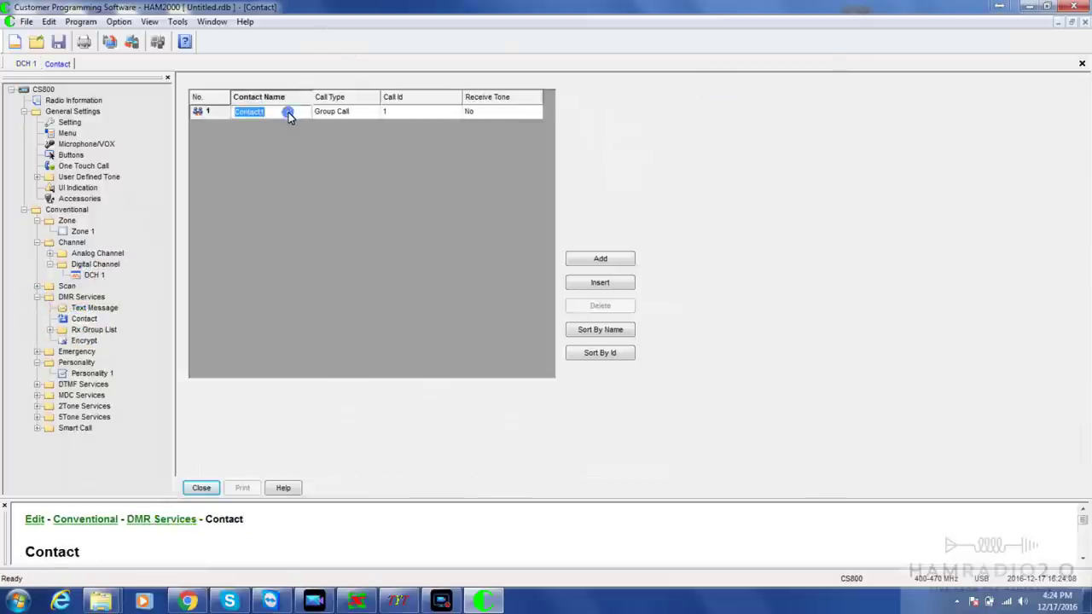
pyautogui.write('Texas')
pyautogui.press('Return')
pyautogui.press('Tab')
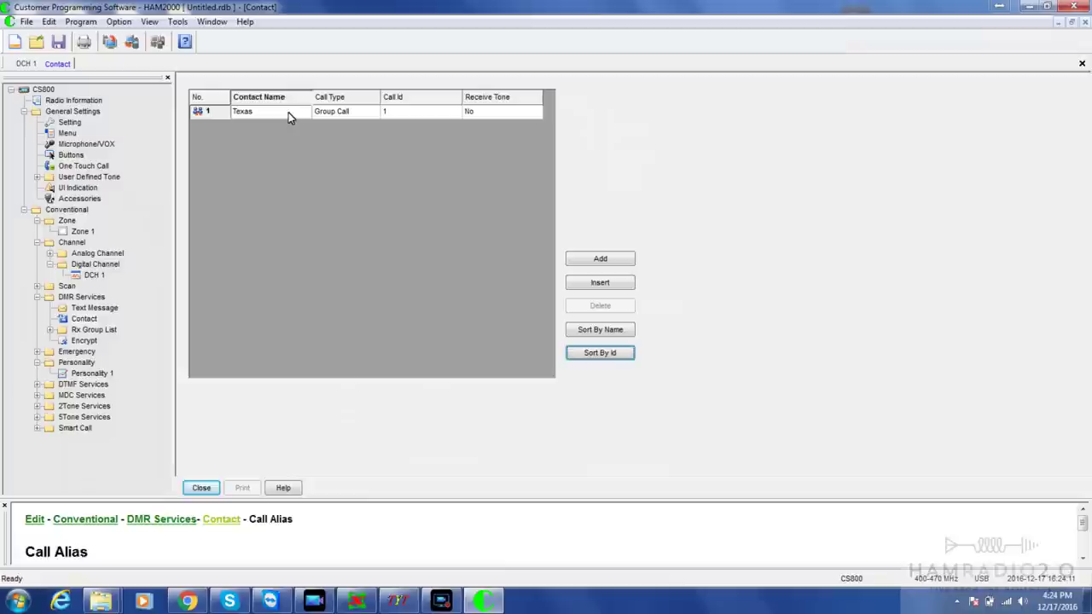
# Set the Texas contact's call ID to 3148.
pyautogui.click(444, 114)
pyautogui.press('BackSpace')
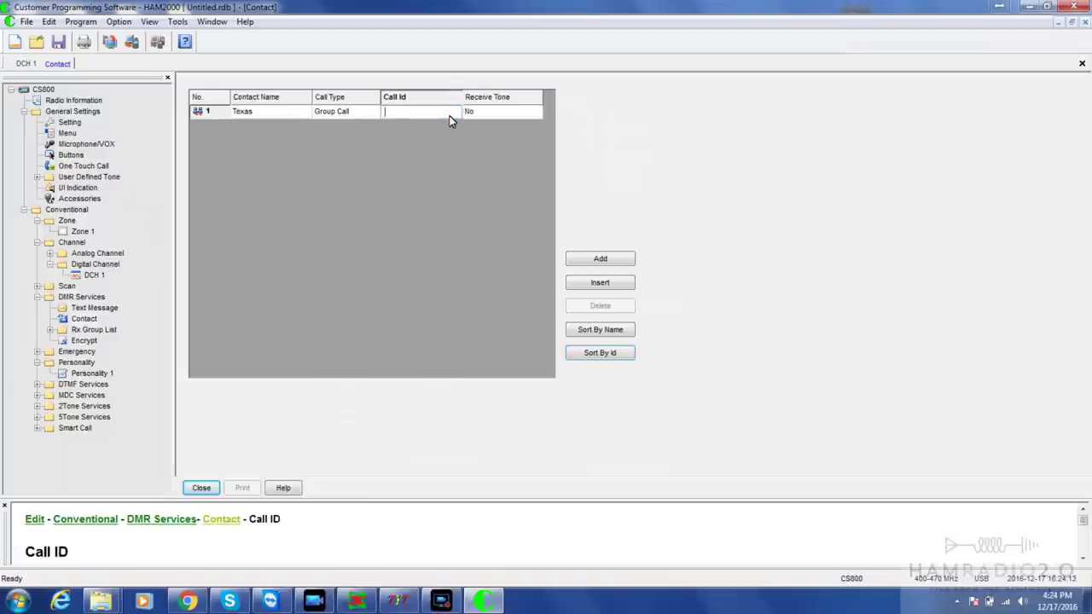
pyautogui.press('Return')
pyautogui.click(38, 363)
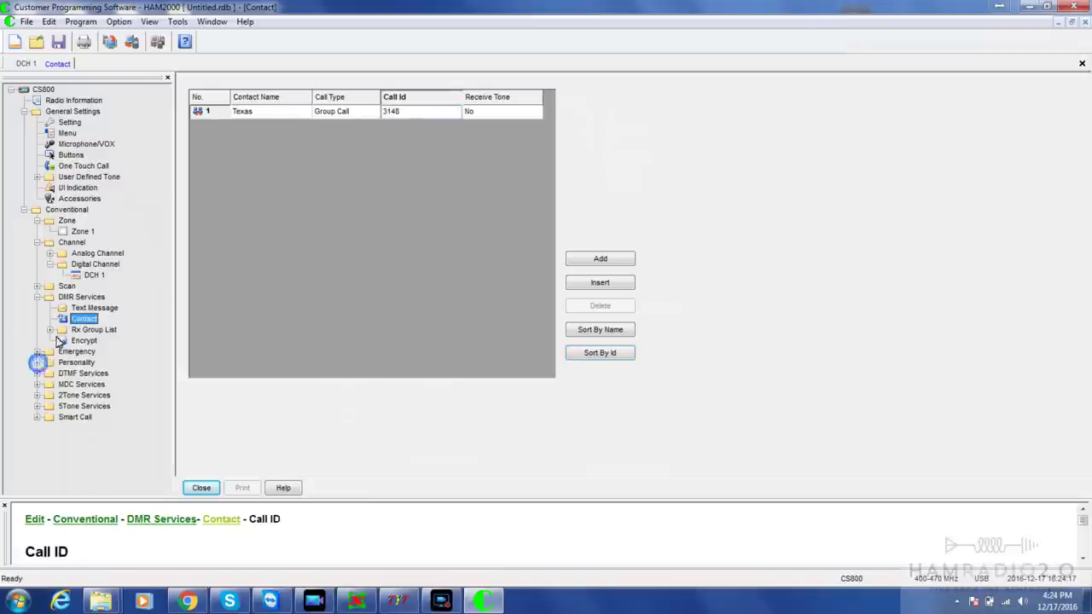
# Return to the settings of digital channel DCH 1 and change its channel alias to Texas OS.
pyautogui.click(88, 275)
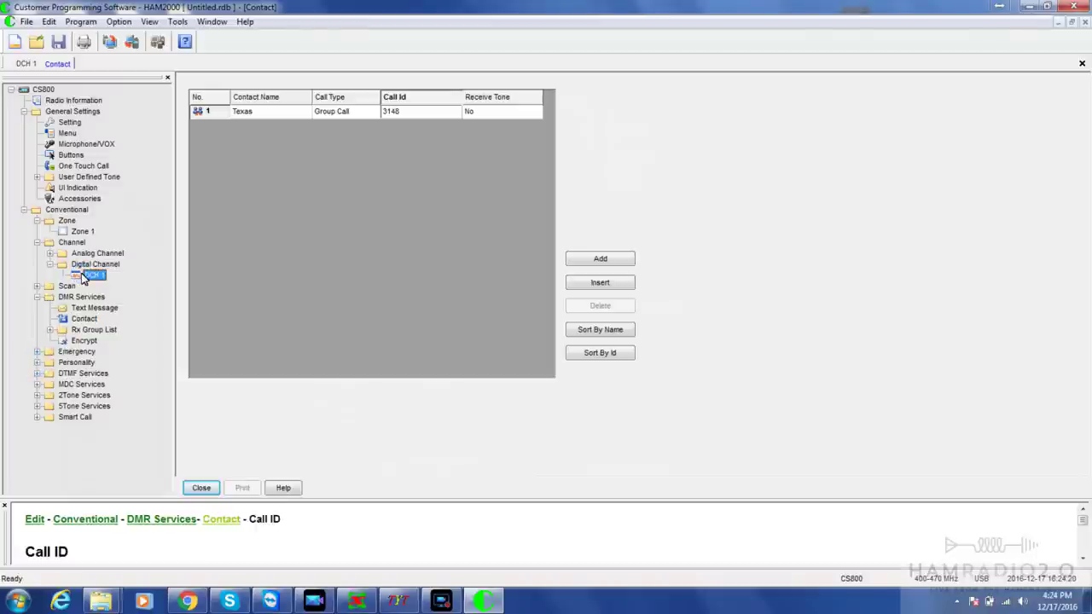
pyautogui.click(24, 64)
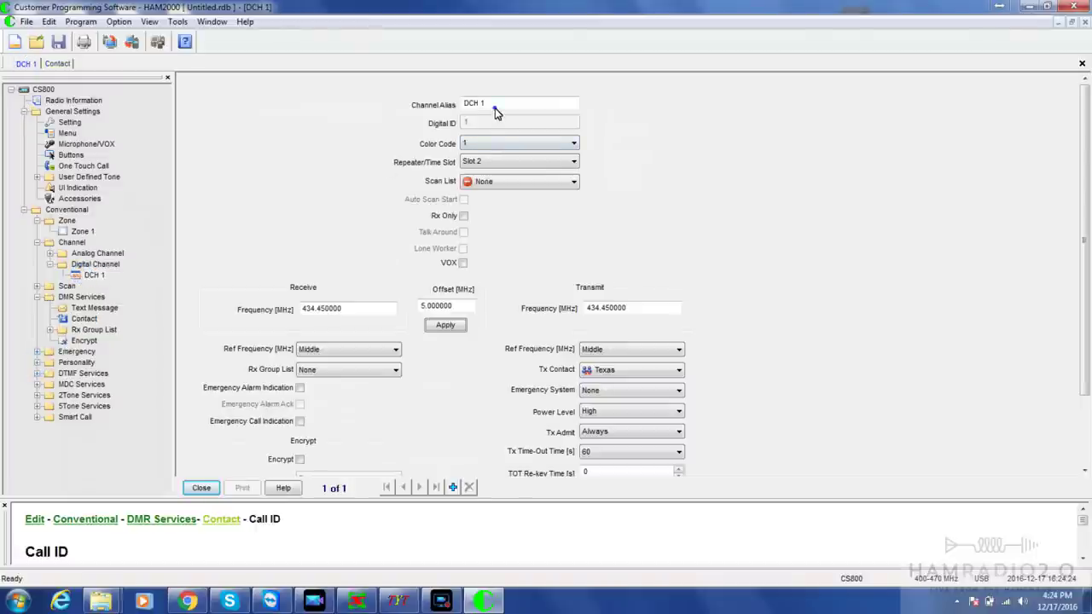
pyautogui.click(494, 109)
pyautogui.write('Texas OS')
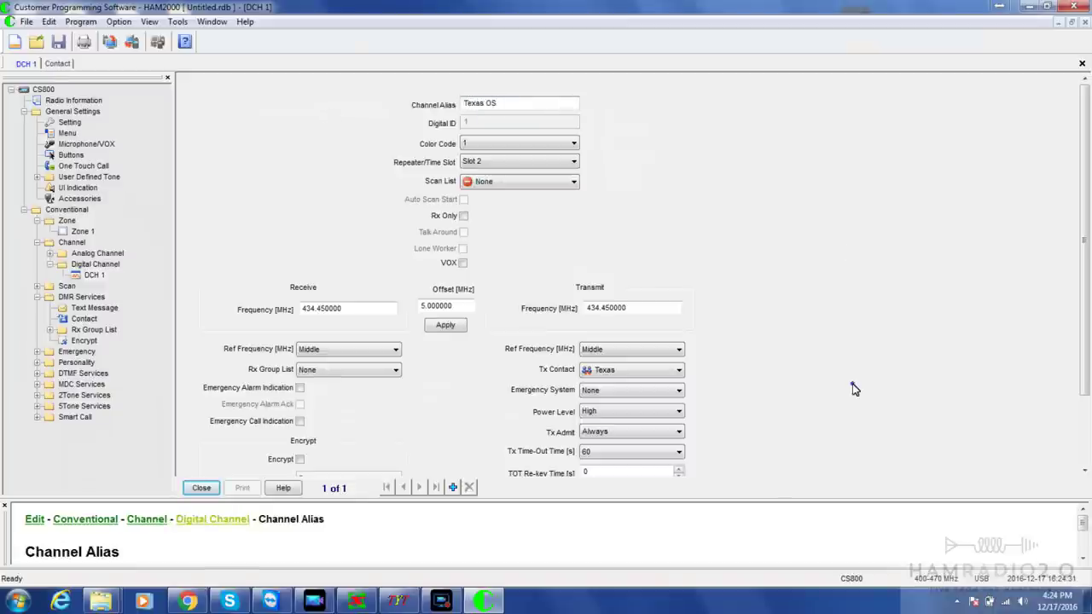
# Choose Texas as the channel's Tx contact and set the transmit power level to Low.
pyautogui.click(634, 371)
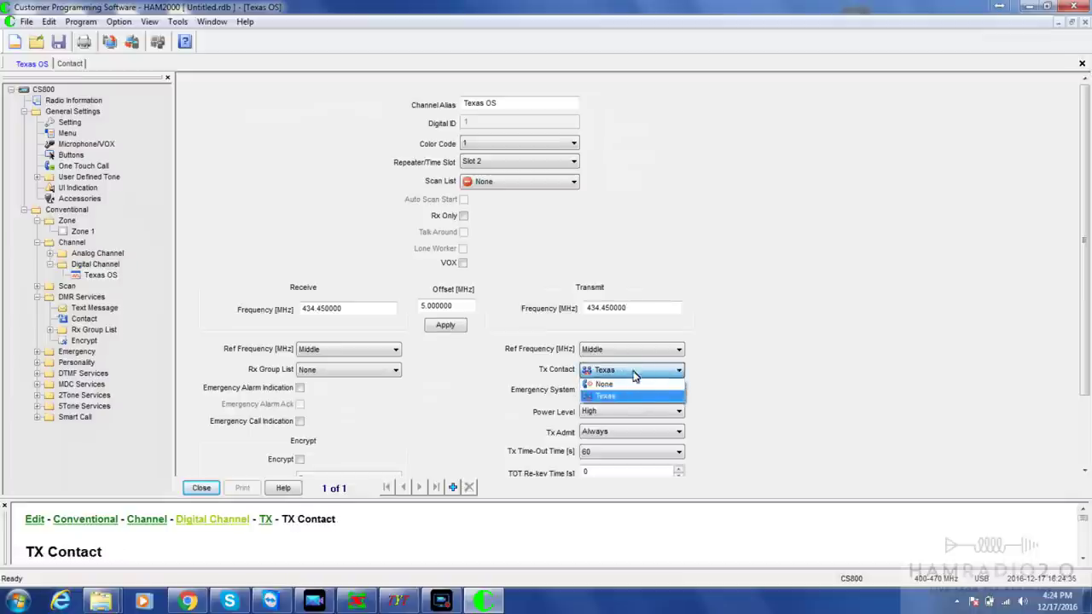
pyautogui.click(630, 398)
pyautogui.click(622, 411)
pyautogui.click(606, 433)
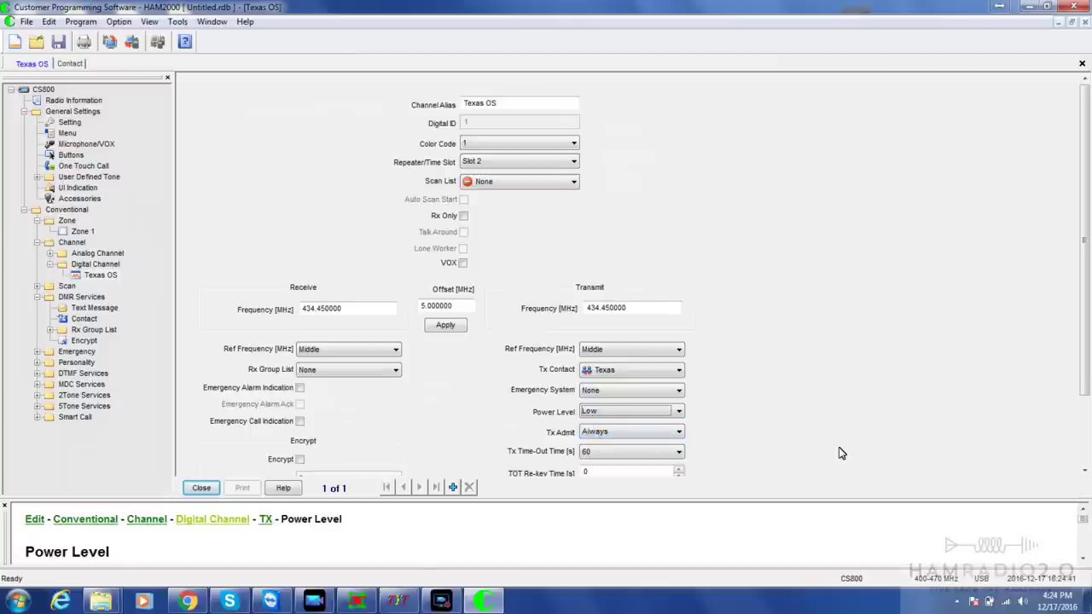
# Set the channel's Tx time-out time to 165 seconds.
pyautogui.moveTo(1085, 177); pyautogui.dragTo(1089, 269)
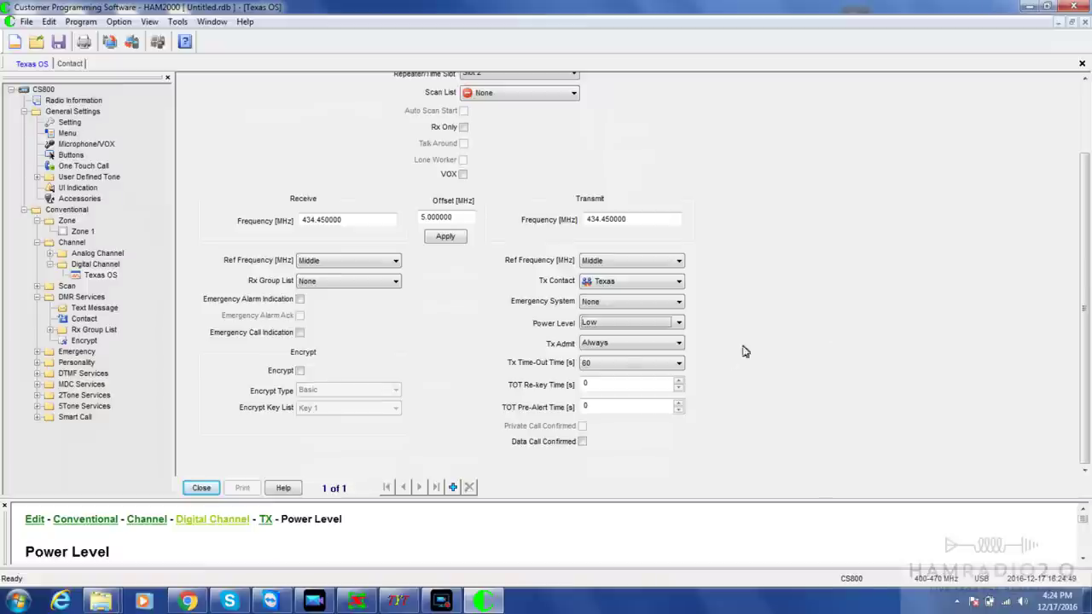
pyautogui.click(670, 367)
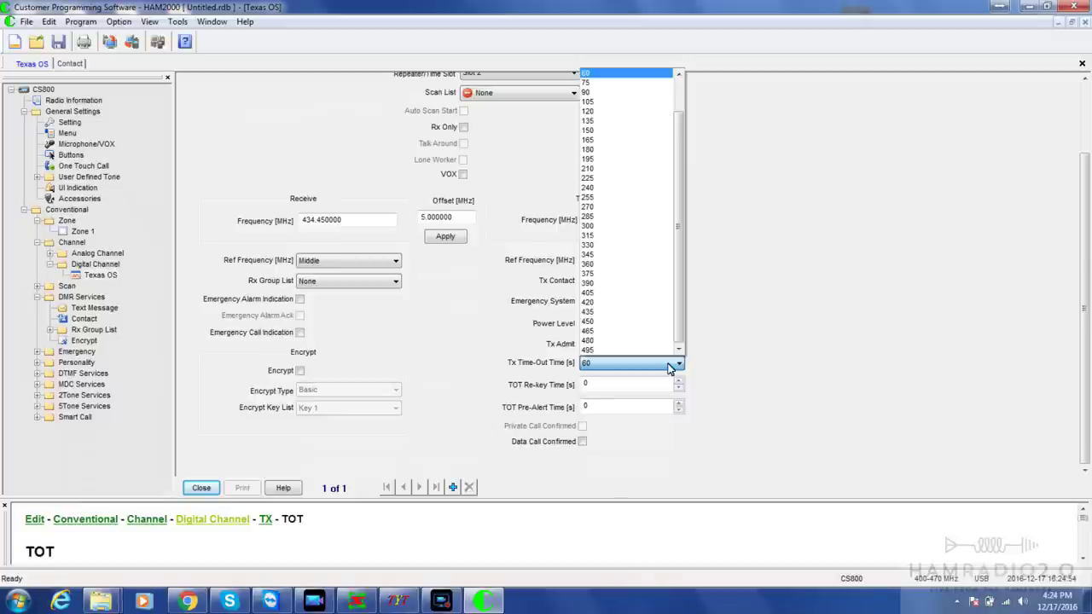
pyautogui.click(605, 140)
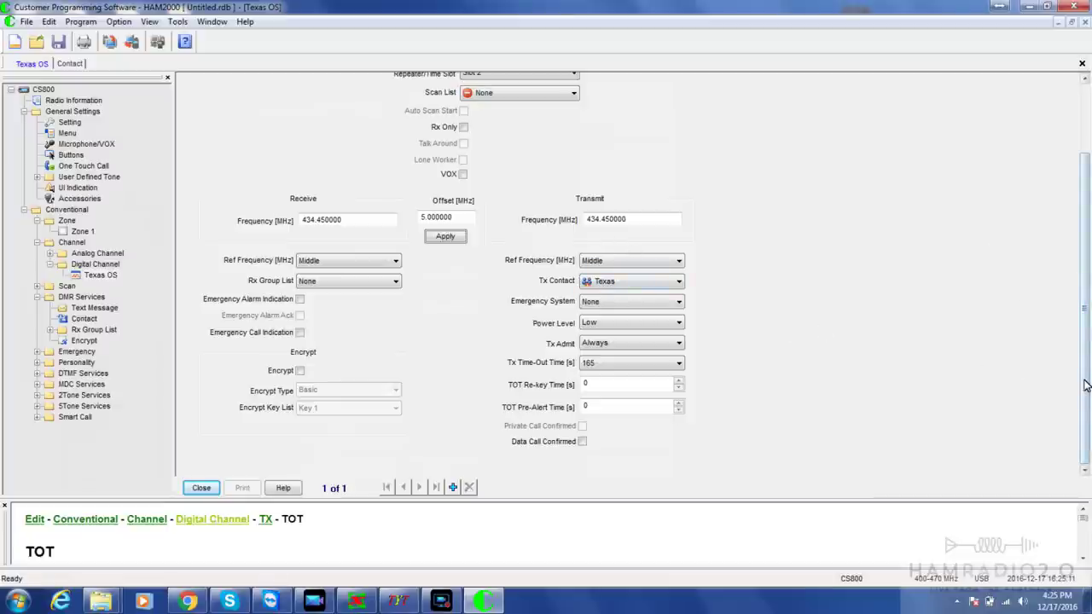
pyautogui.moveTo(1084, 384); pyautogui.dragTo(1084, 329)
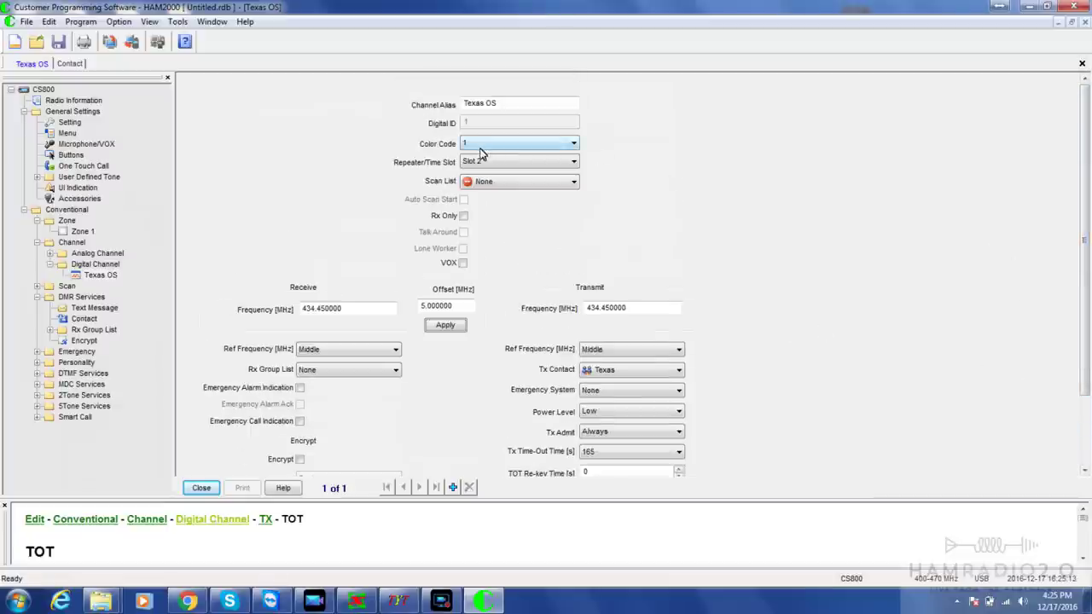